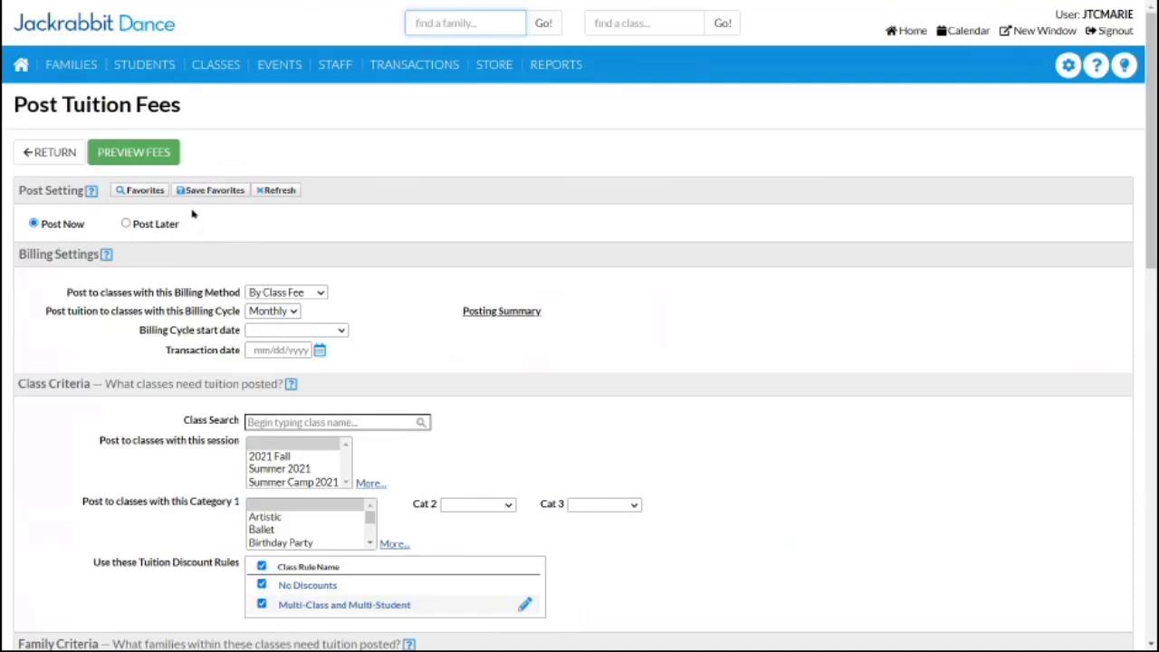
- Schedule the tuition posting for later on 10/1/2021 and set the billing cycle start date to 10/1/2021 (Current)
left_click(126, 225)
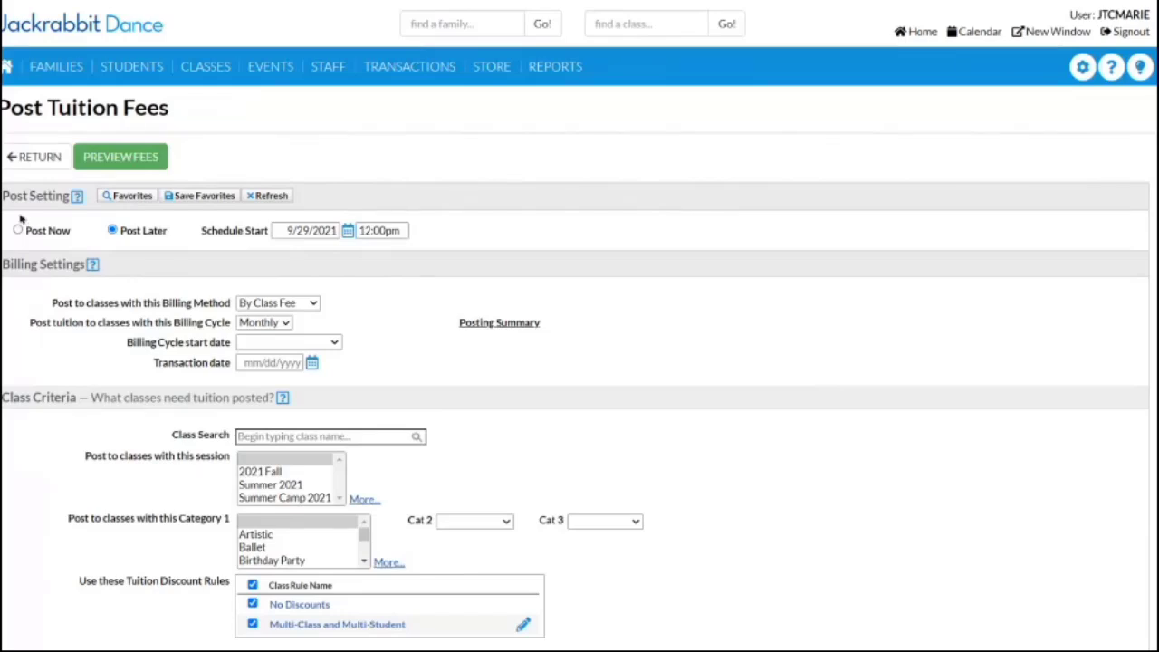
left_click(350, 232)
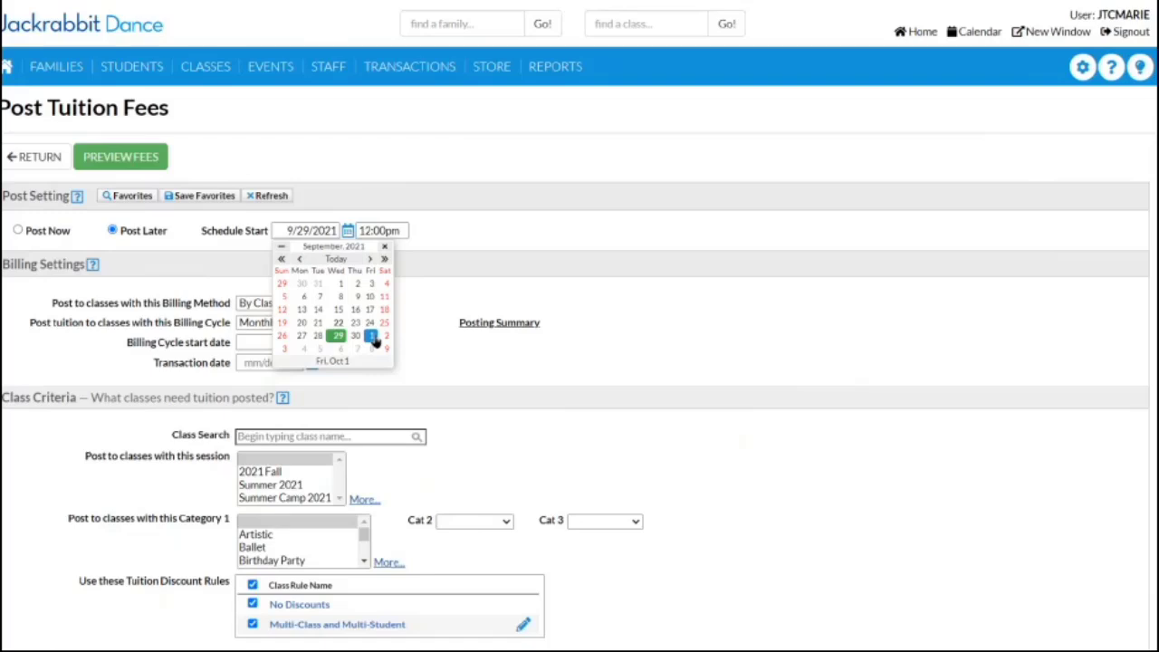
left_click(371, 337)
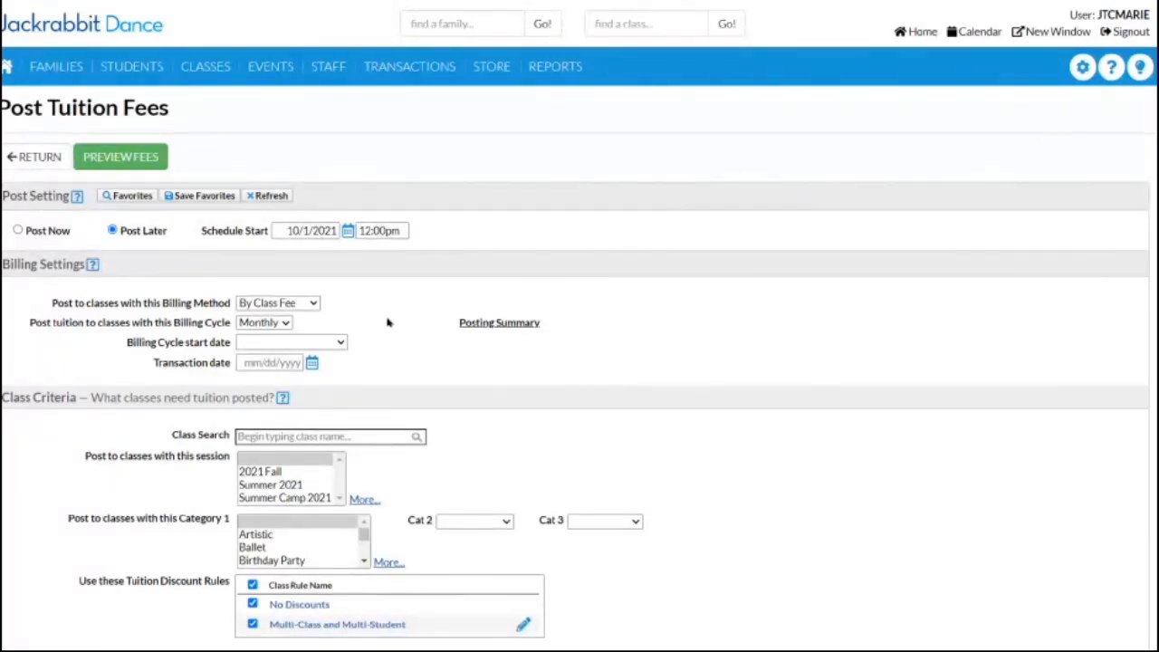
left_click(340, 344)
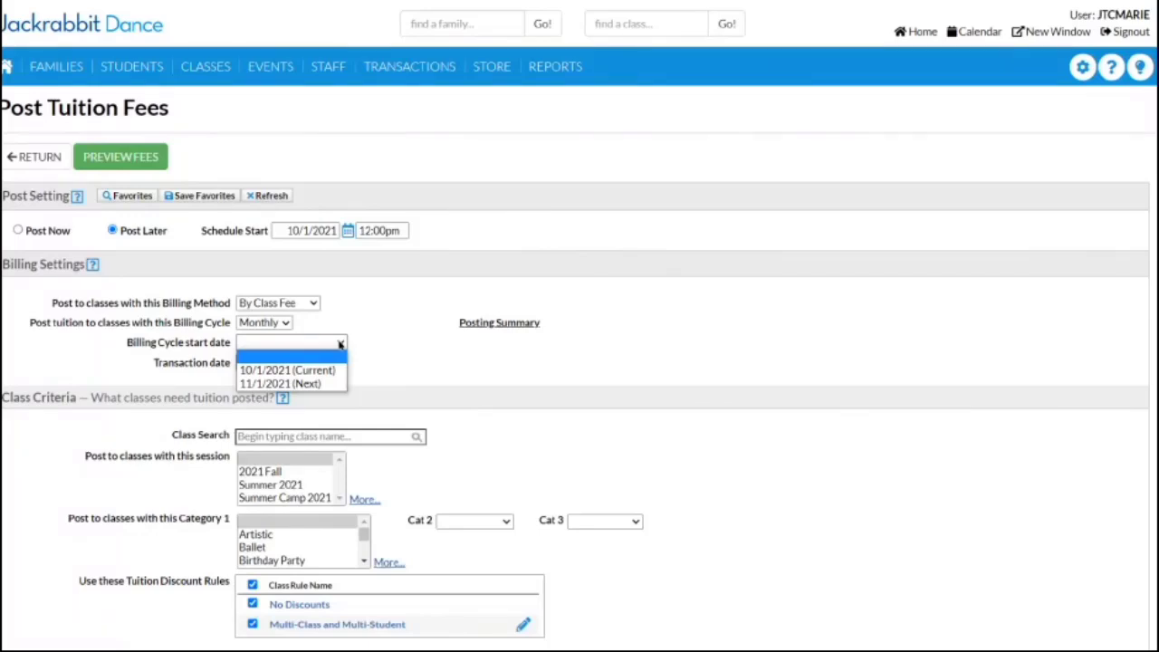
left_click(288, 371)
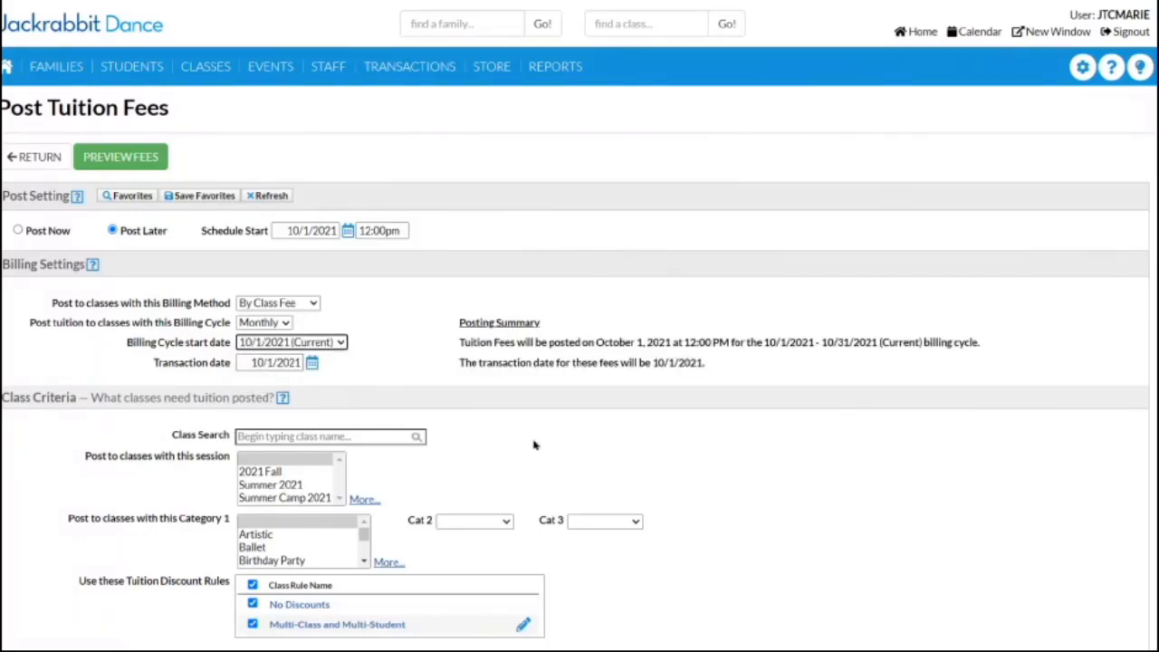
- Set the transaction subtype of the tuition fees to Oct in the transaction details
scroll(535, 445, "down", 3)
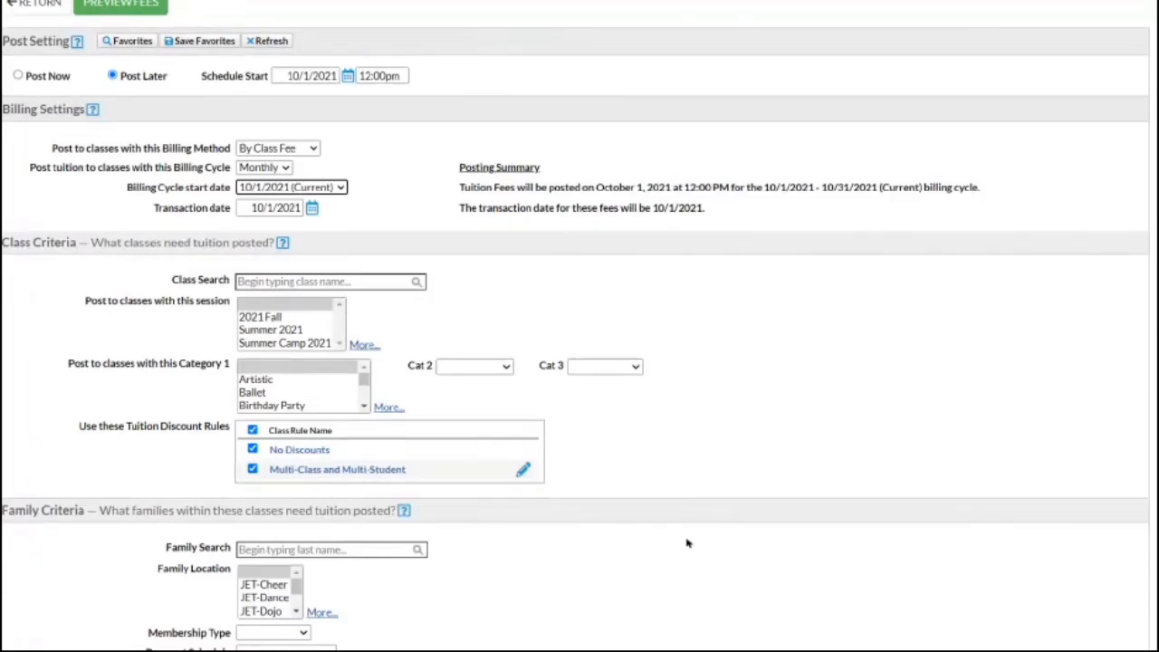
scroll(687, 543, "down", 3)
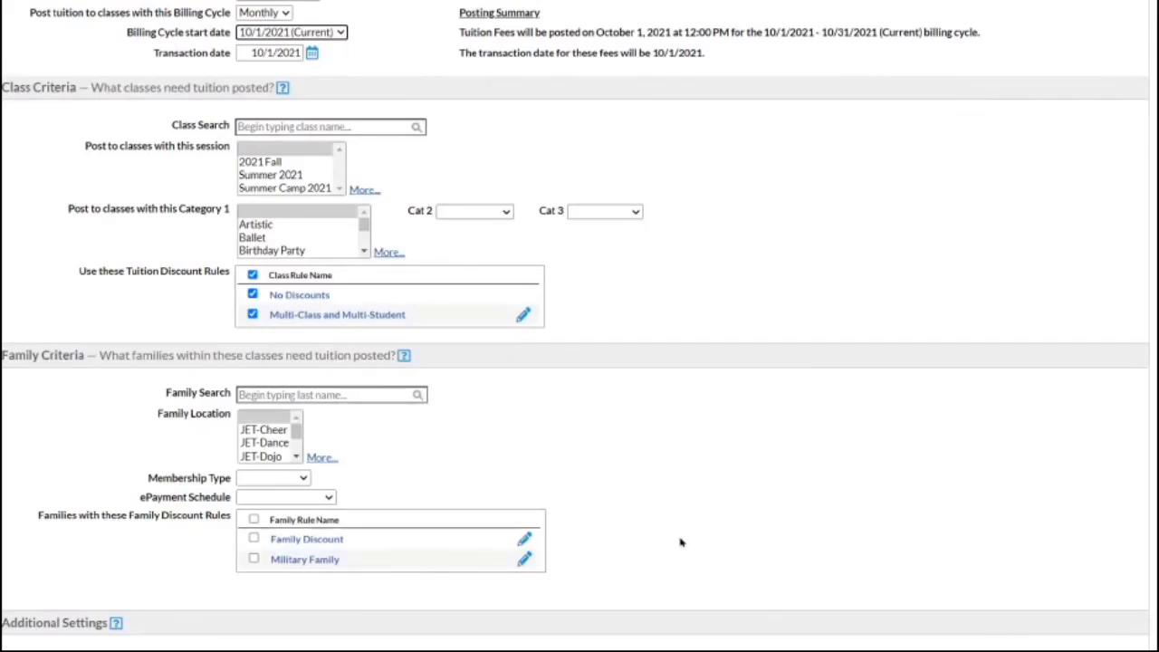
scroll(686, 540, "down", 2)
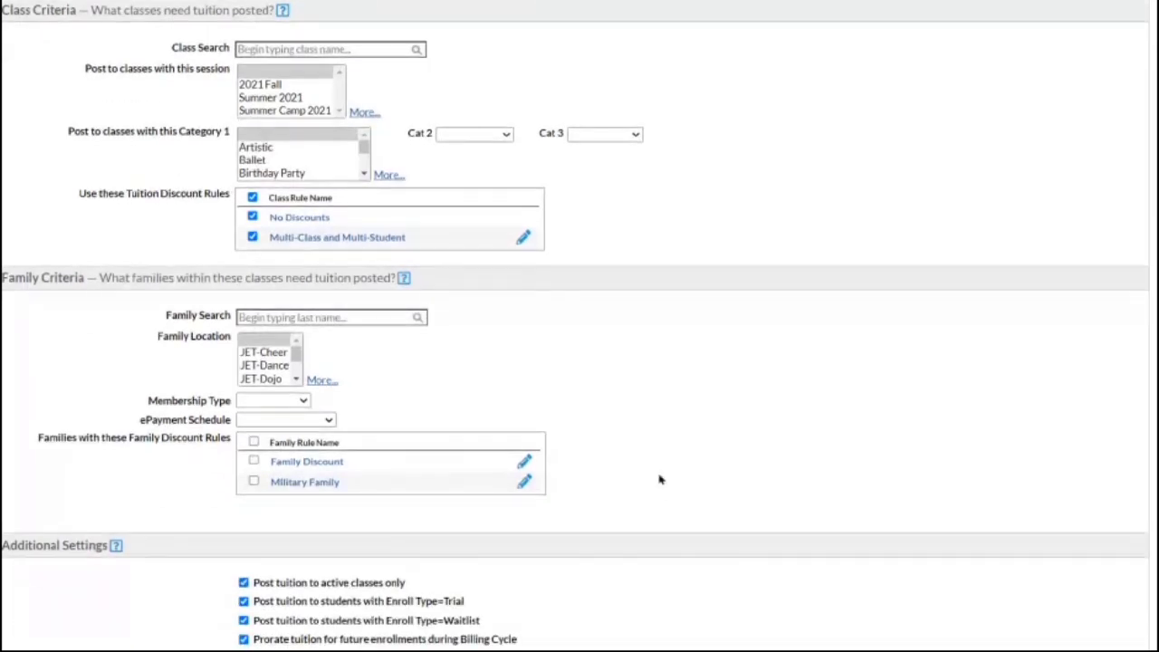
scroll(662, 487, "down", 5)
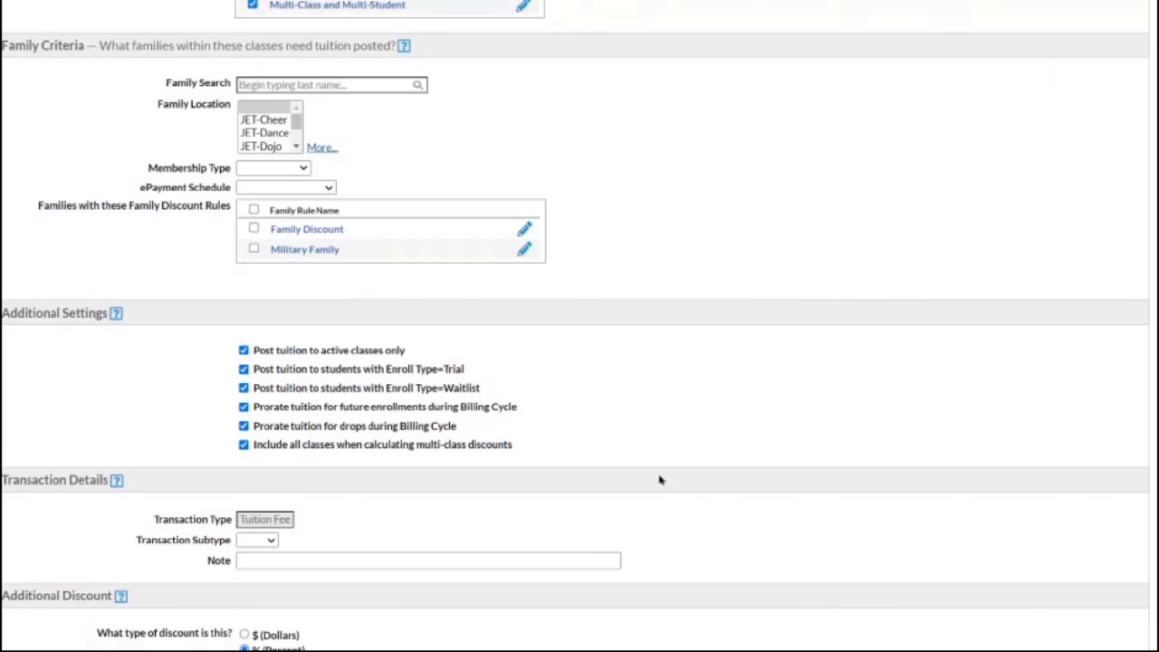
scroll(660, 480, "down", 3)
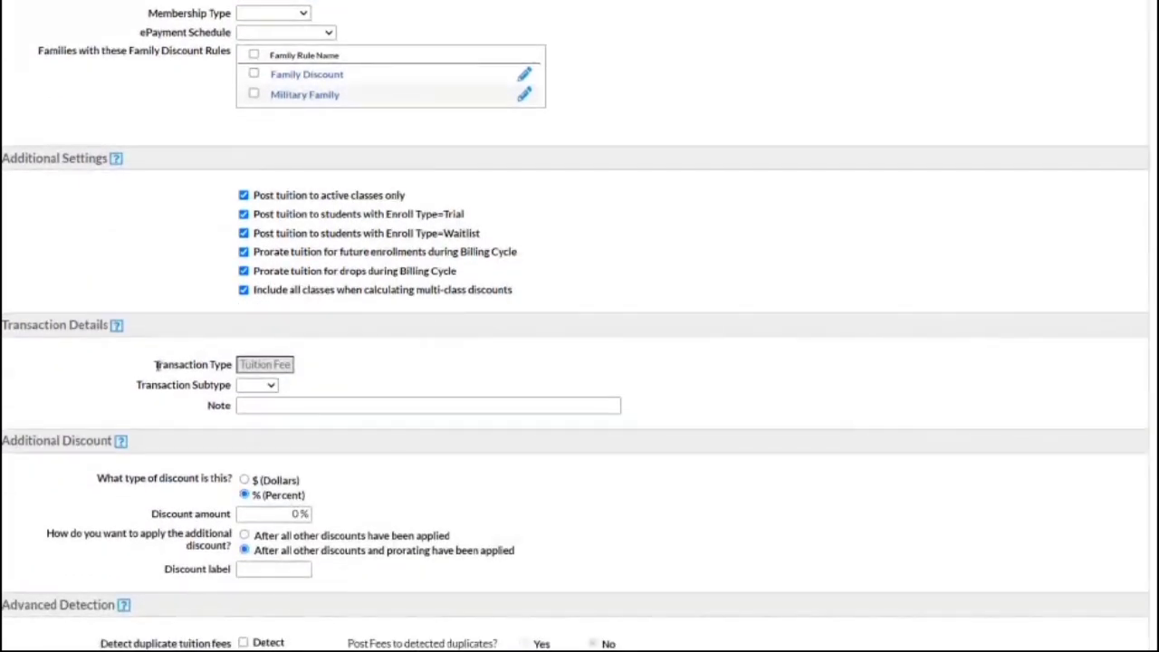
left_click(269, 387)
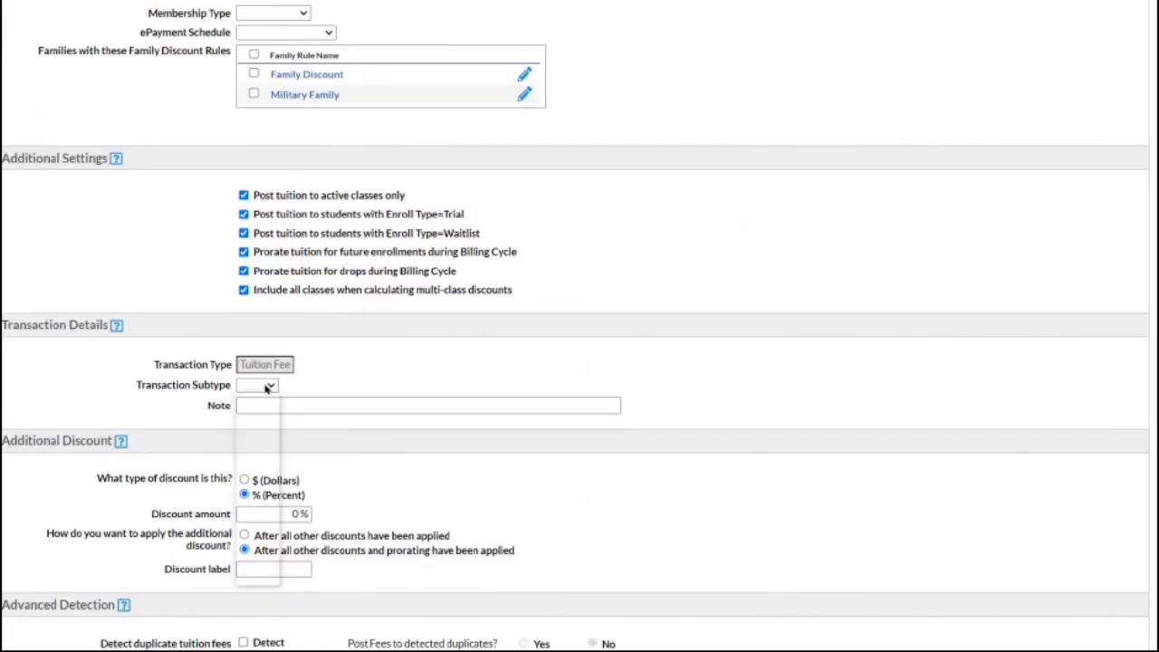
left_click(269, 552)
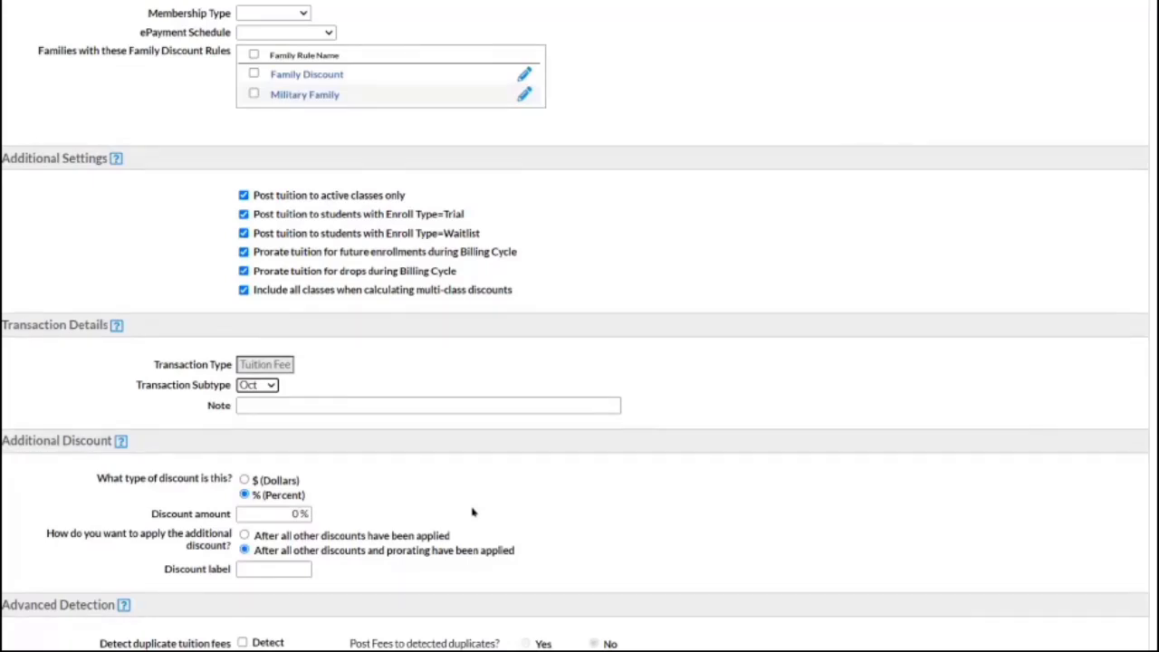
- Enable duplicate and dropped student fee detection, matching on class, Category 1 and transaction subtype, and preview the fees
scroll(472, 513, "down", 1)
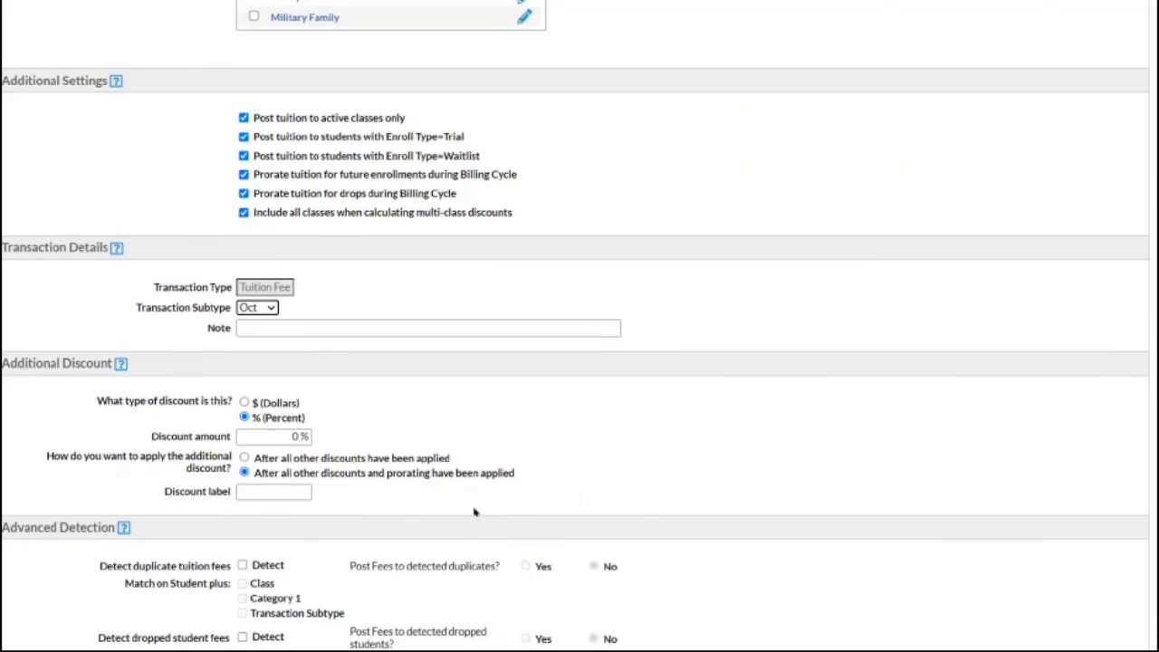
scroll(473, 513, "down", 2)
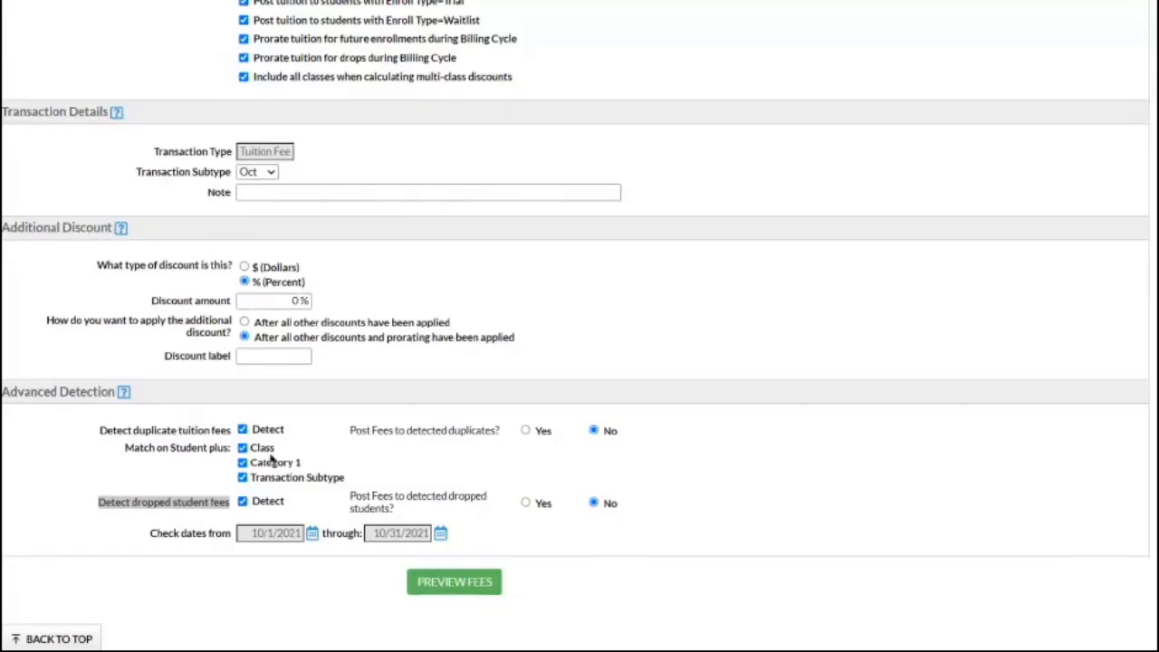
left_click(460, 587)
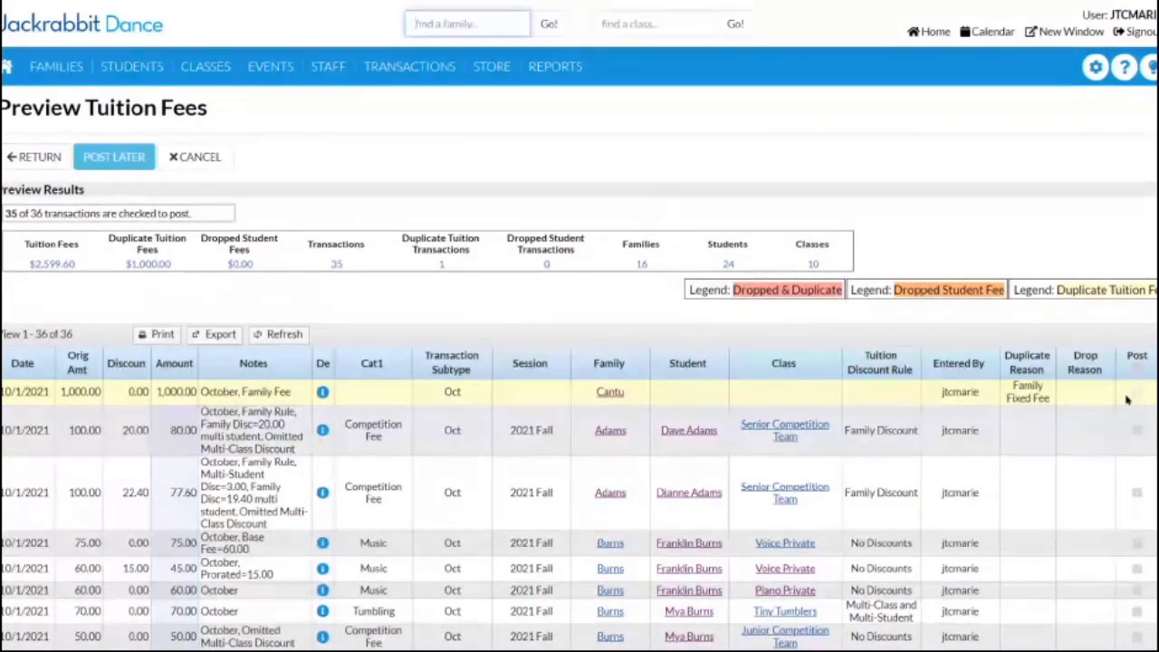
- Examine the transactions in the tuition fee preview, checking their amounts, notes, categories and discount rules
scroll(485, 479, "down", 1)
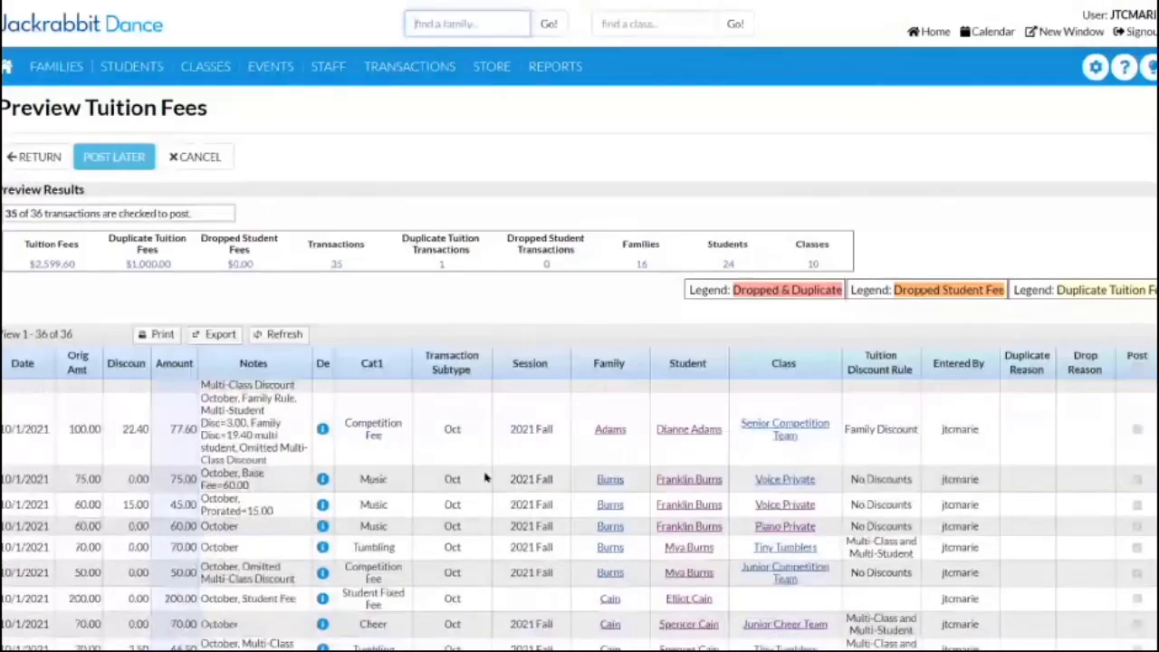
scroll(485, 479, "down", 3)
scroll(485, 479, "down", 3)
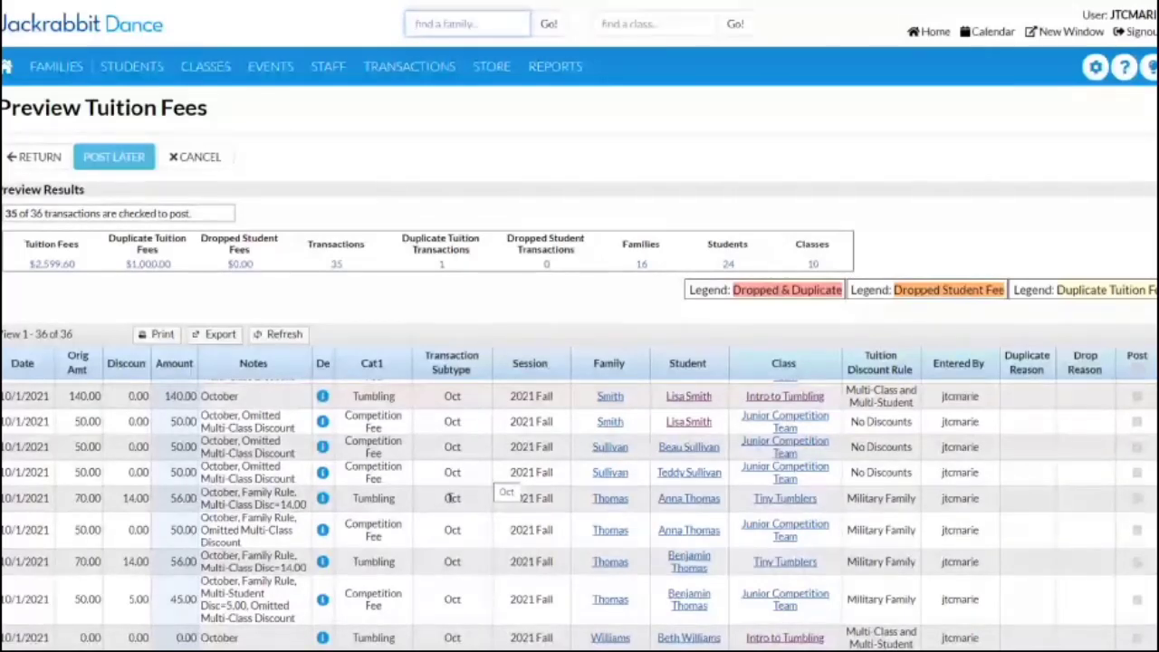
left_click(374, 604)
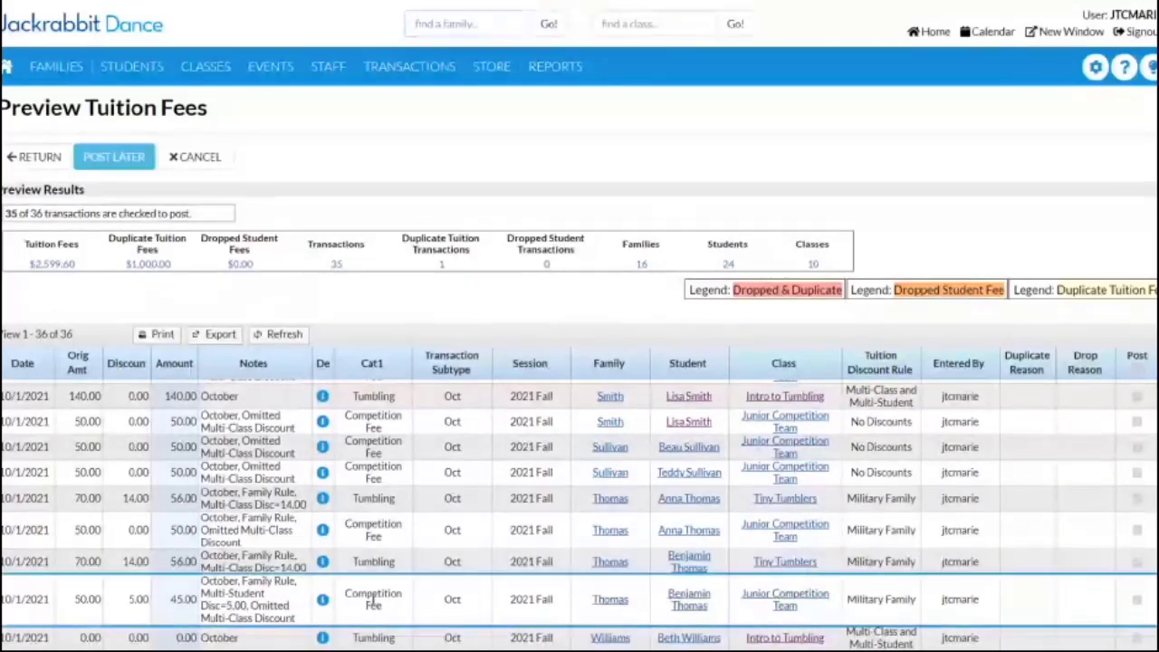
left_click(361, 540)
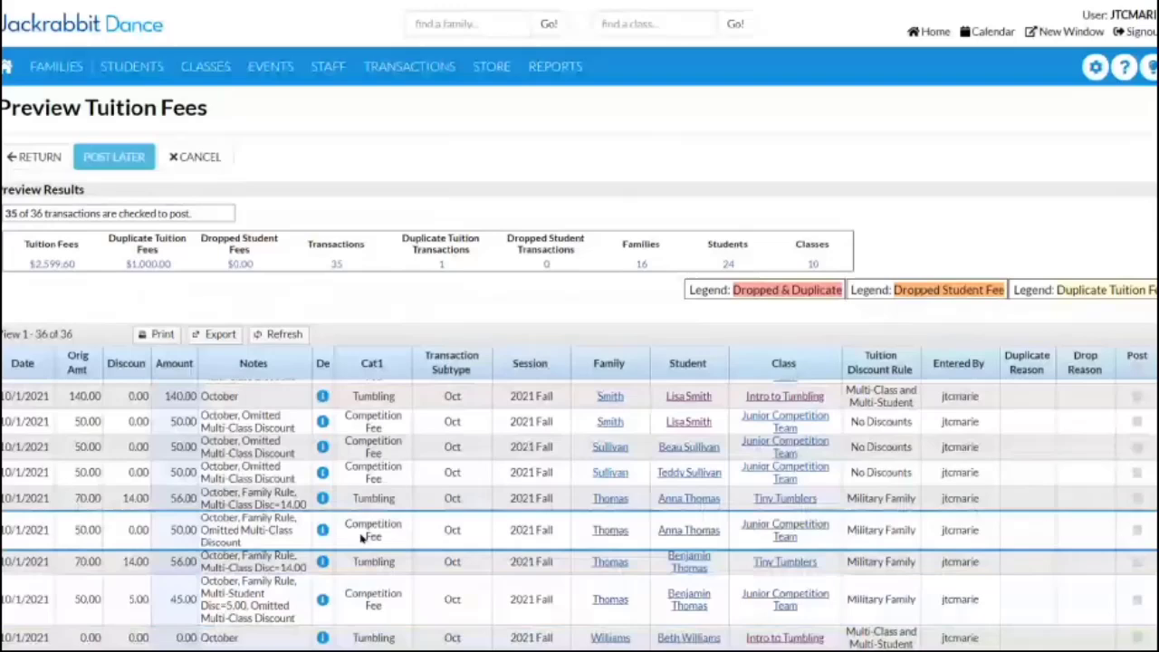
left_click(268, 544)
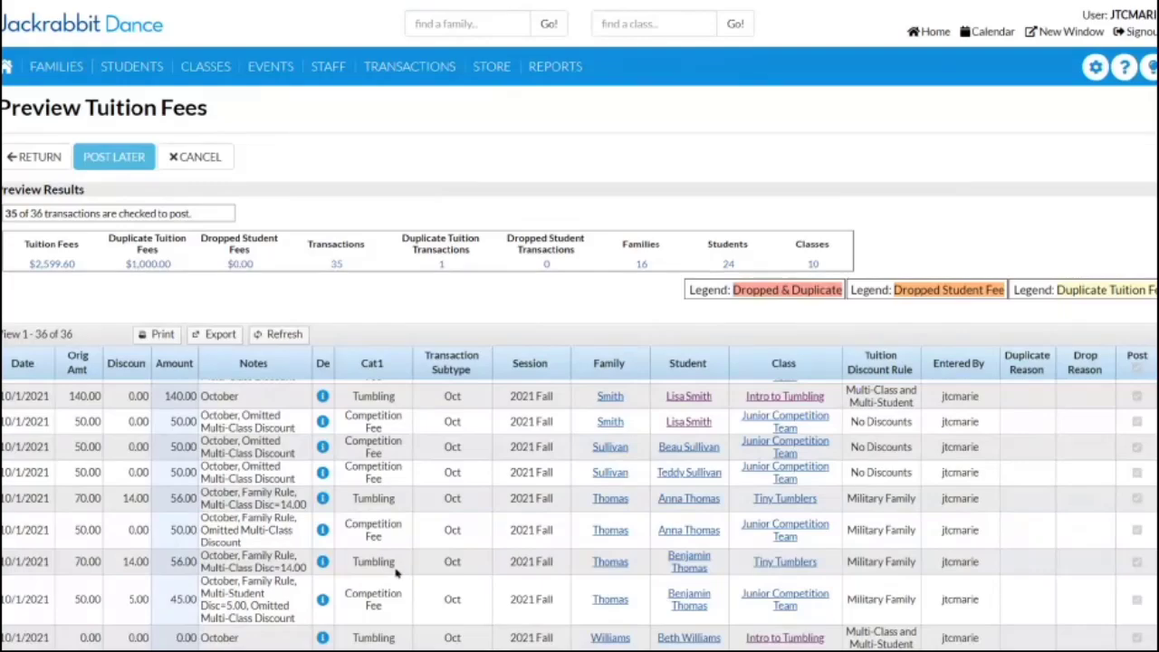
scroll(396, 572, "down", 5)
scroll(396, 572, "up", 3)
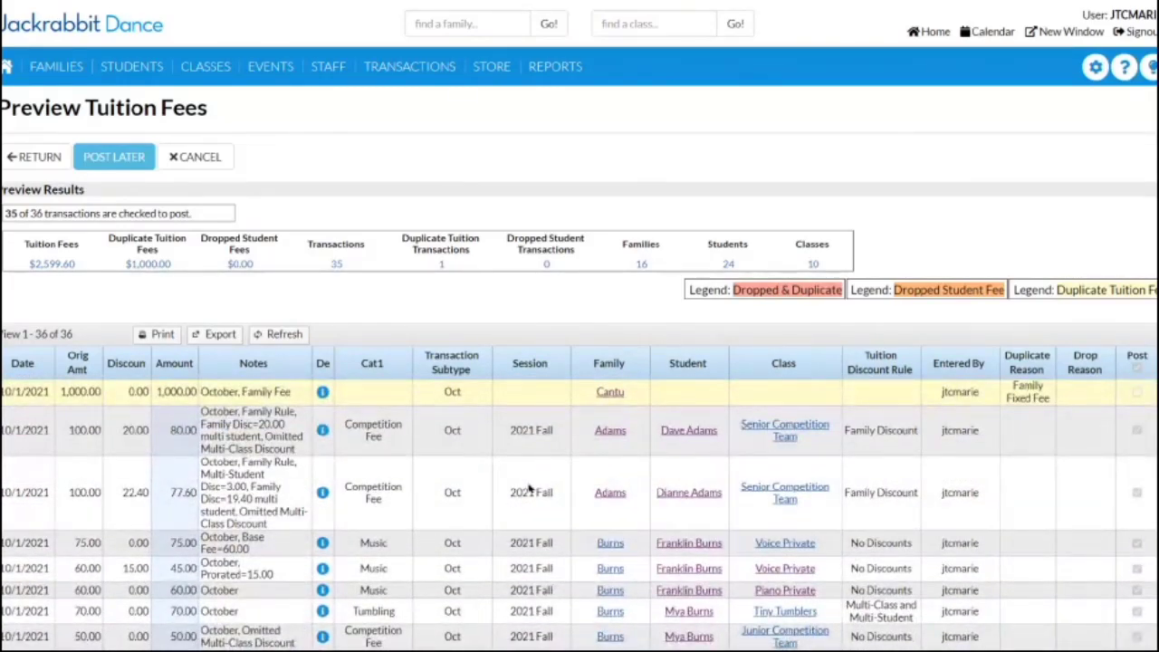
- Start a scheduled task for posting the previewed tuition fees and name it Monthly on 1st
left_click(101, 158)
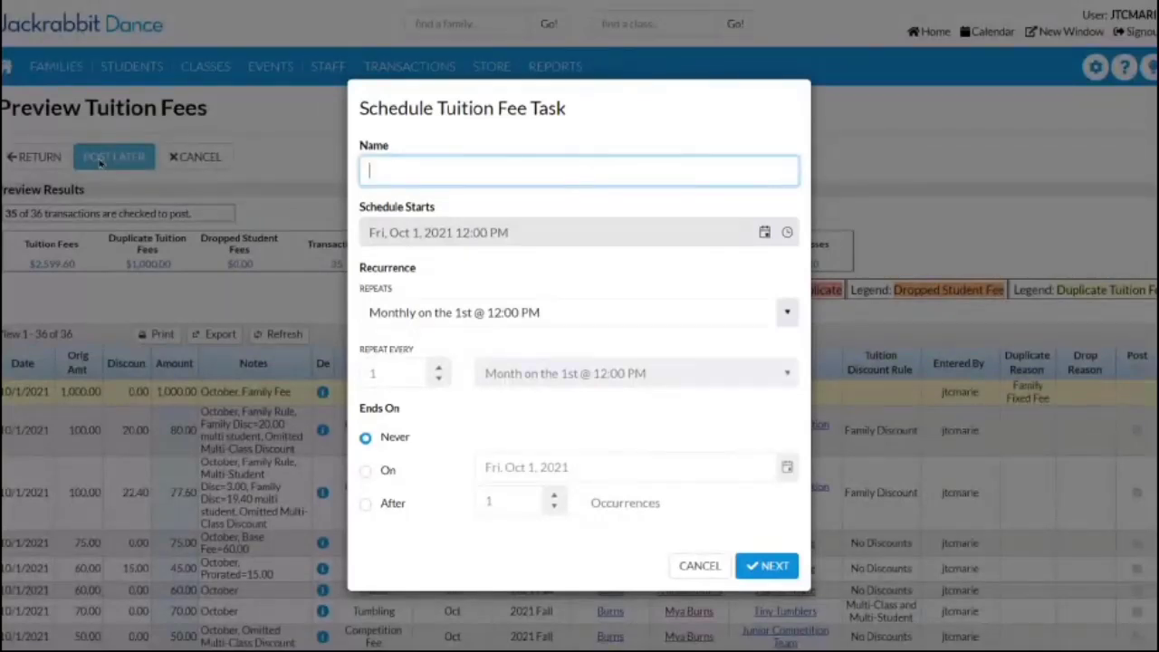
type("Monthly")
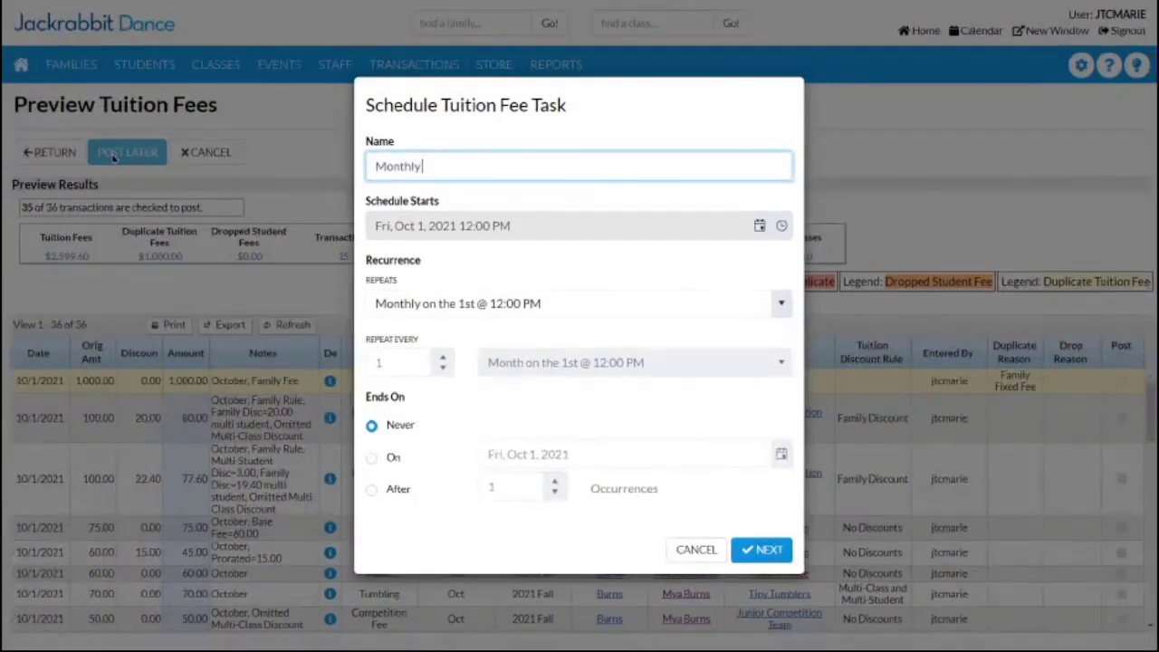
type(" on 1s")
key("BackSpace")
key("BackSpace")
type("1st")
- Save the task with monthly recurrence on the 1st at 12:00 PM, no end date and the email reminder set to Never
left_click(782, 228)
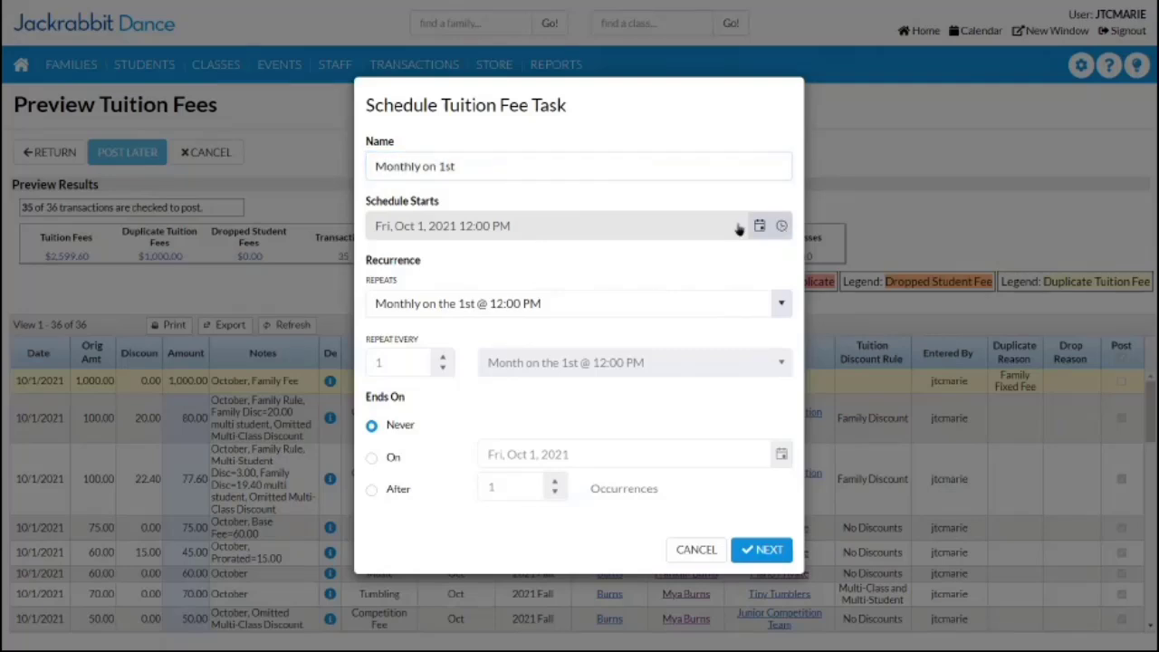
left_click(573, 219)
left_click(433, 340)
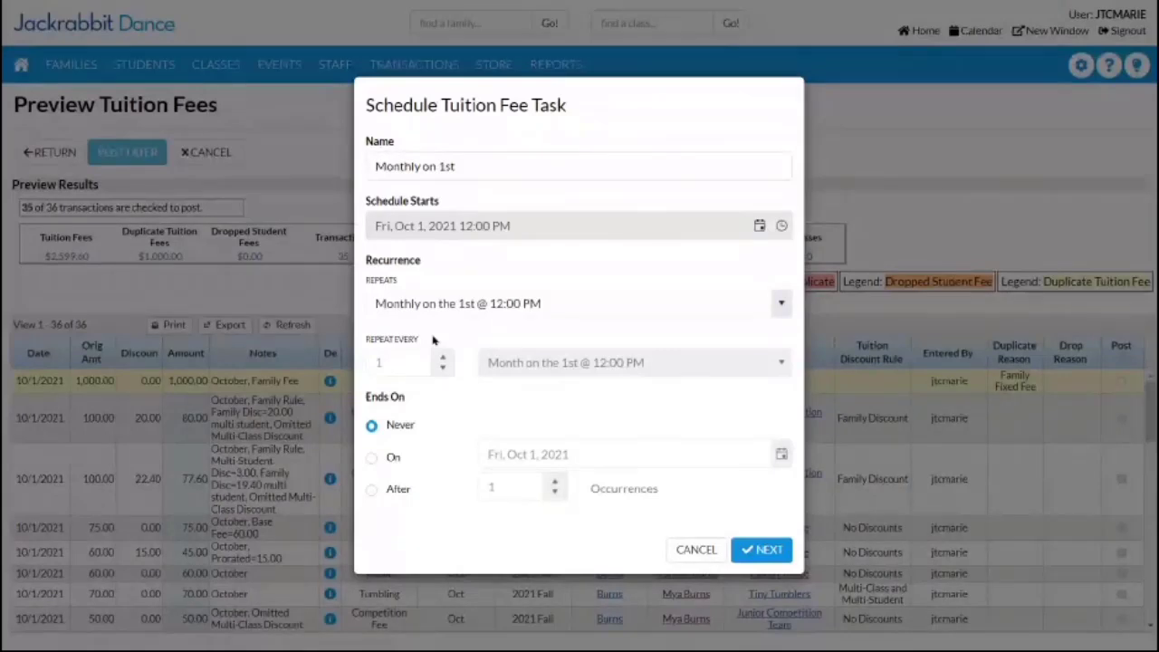
left_click(766, 554)
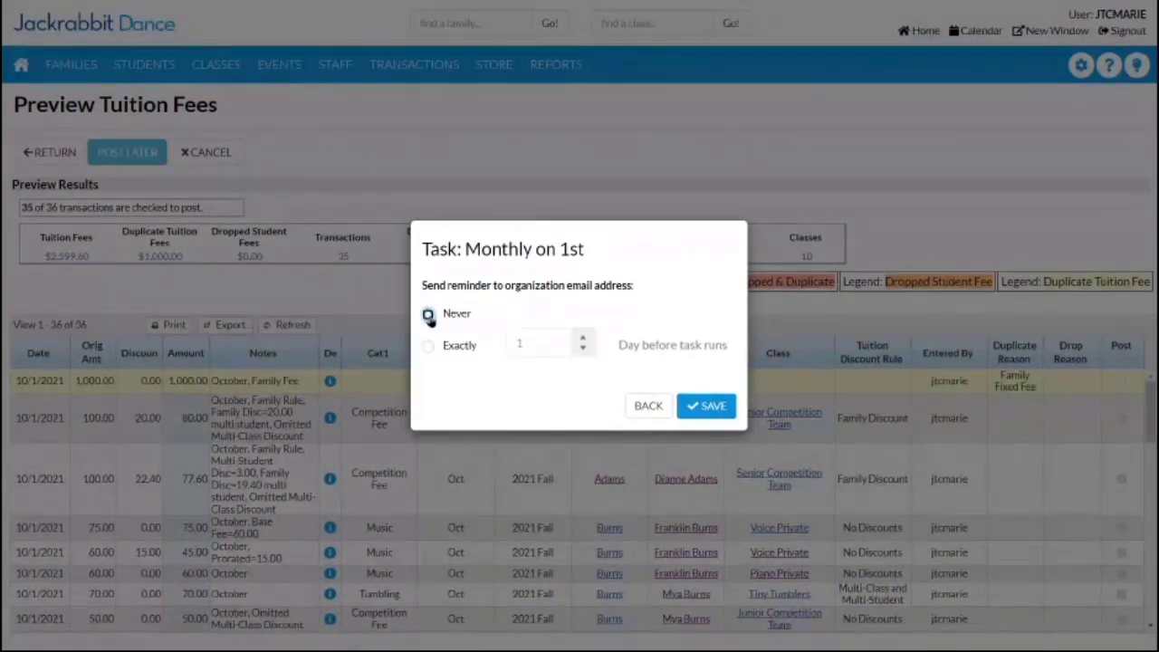
left_click(711, 410)
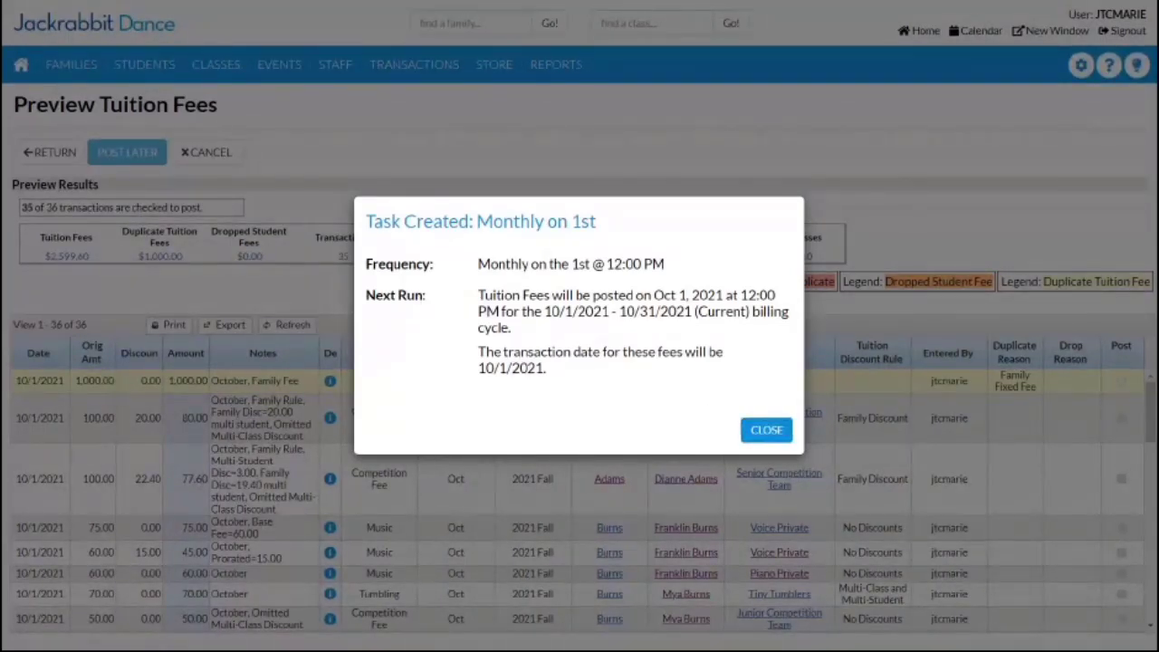
left_click(766, 432)
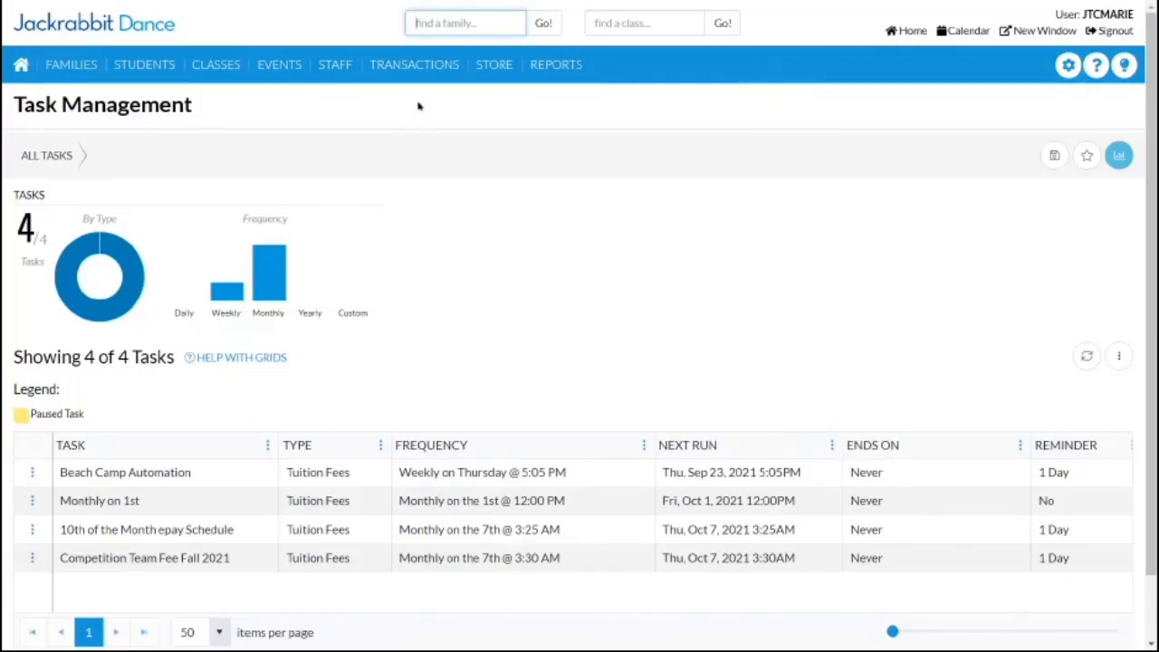
- Check the automation entry among the transaction options and the actions available for the Monthly on 1st task
mouse_move(403, 73)
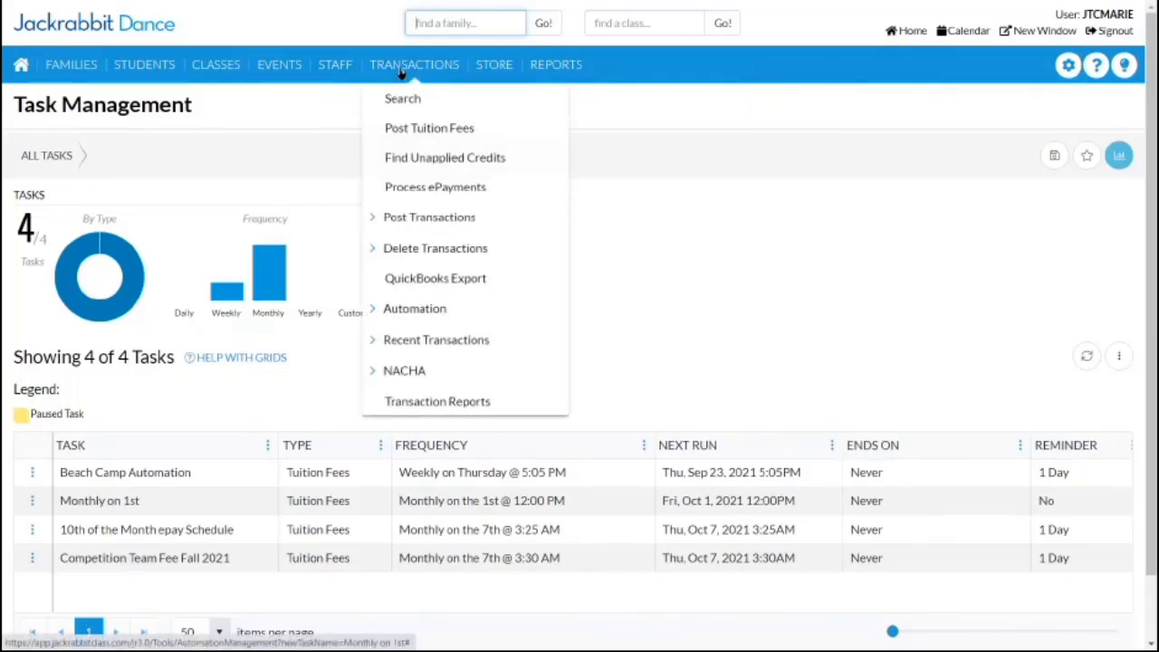
left_click(417, 312)
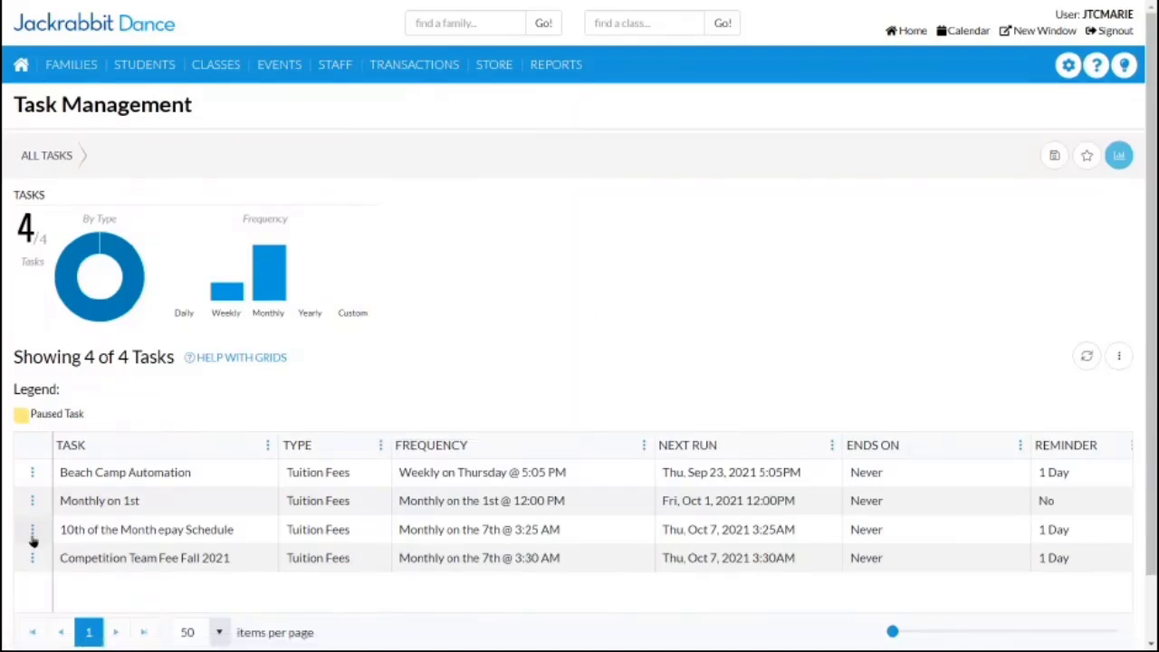
left_click(33, 503)
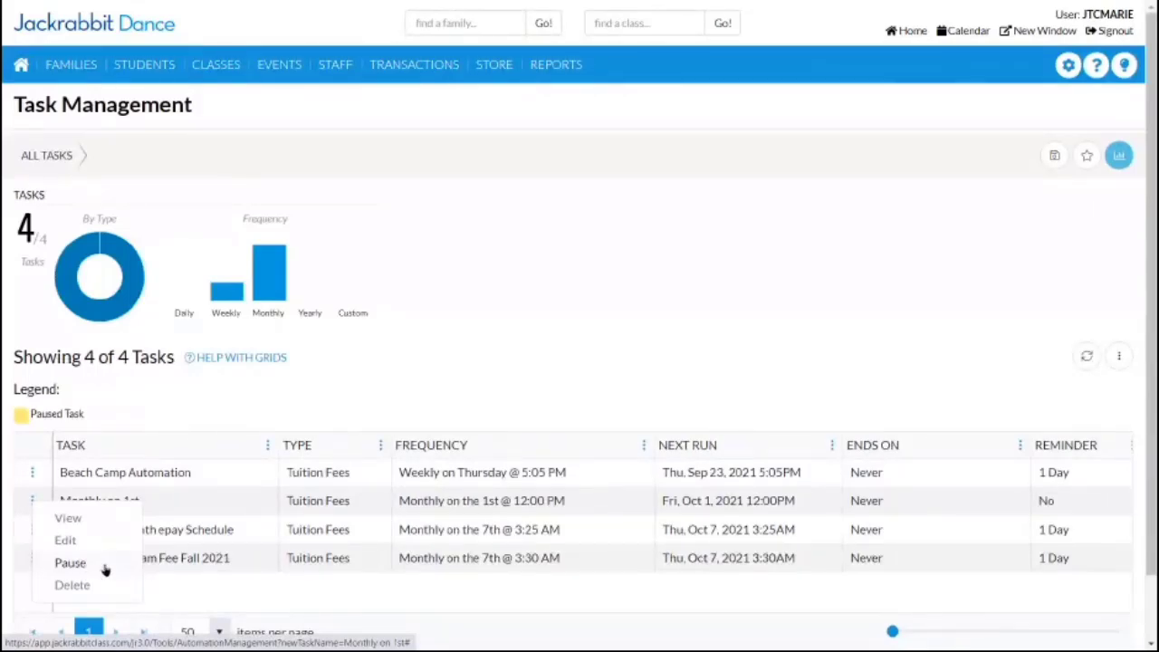
left_click(246, 593)
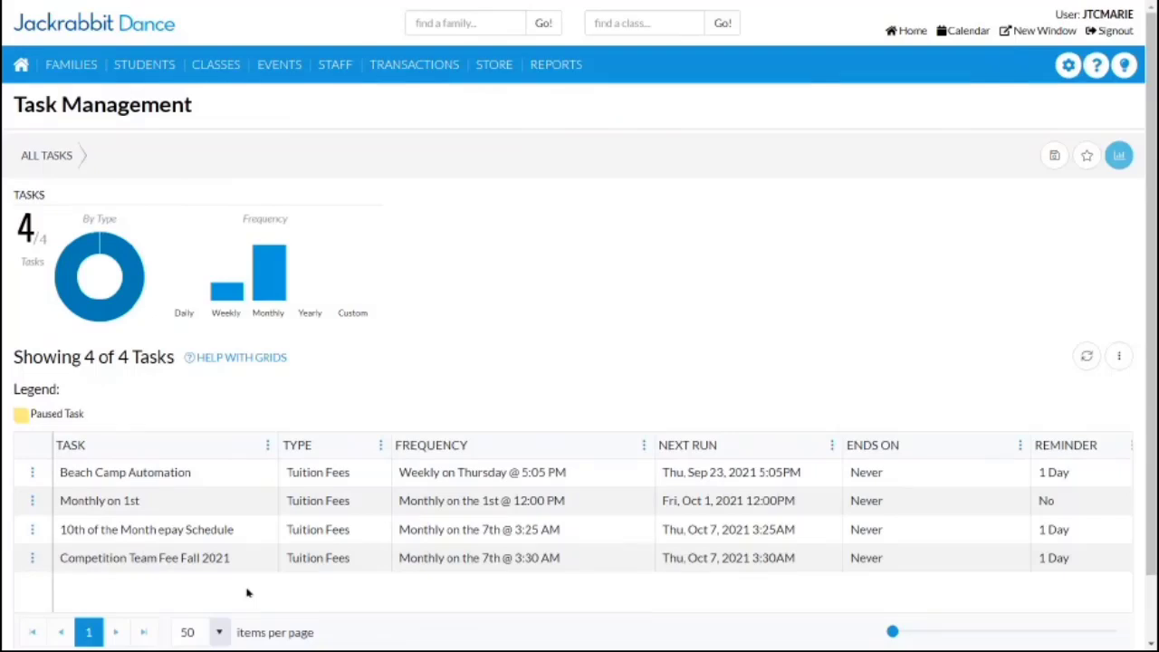
- View the posting criteria of the 10th of the Month epay Schedule task
left_click(33, 532)
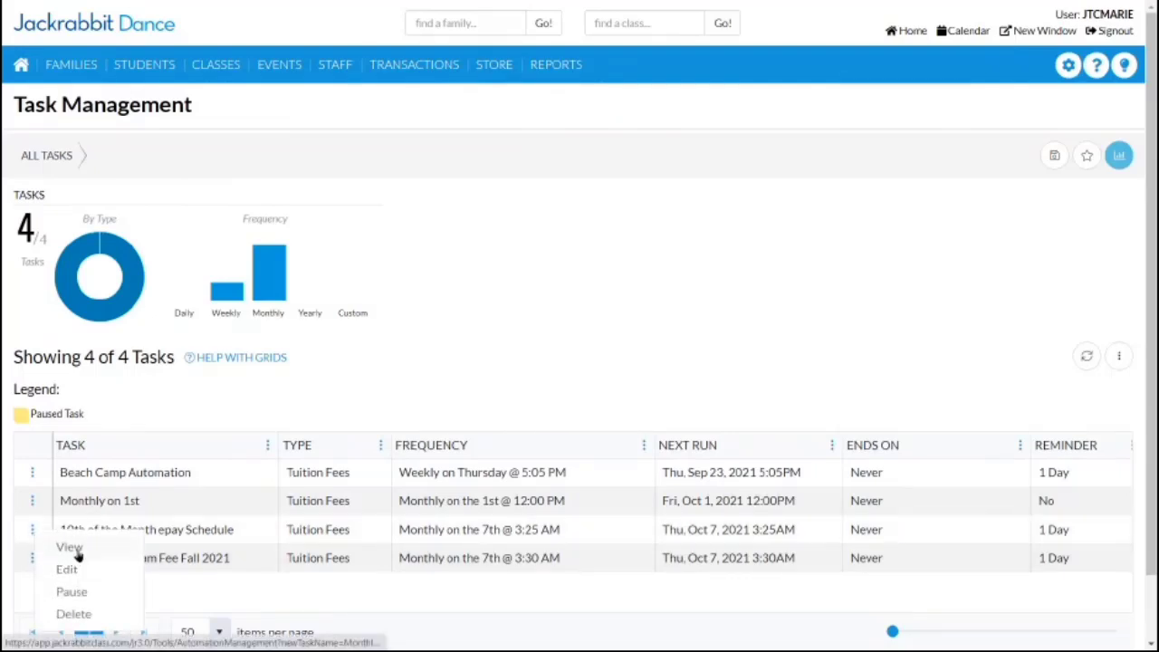
left_click(71, 549)
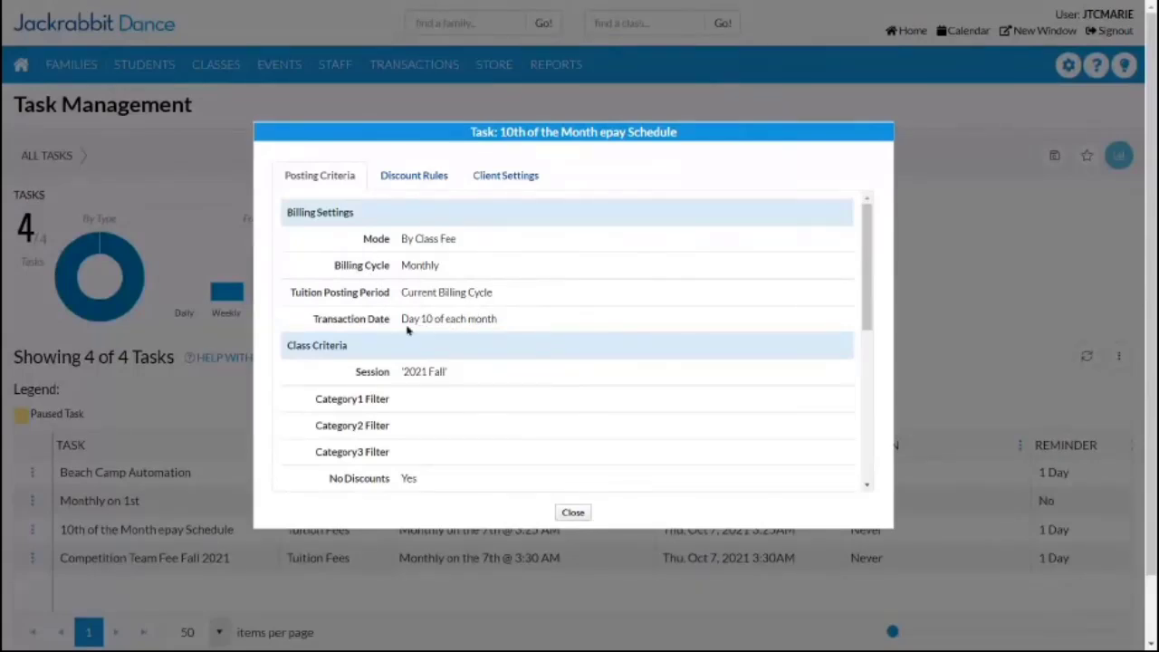
scroll(532, 352, "down", 4)
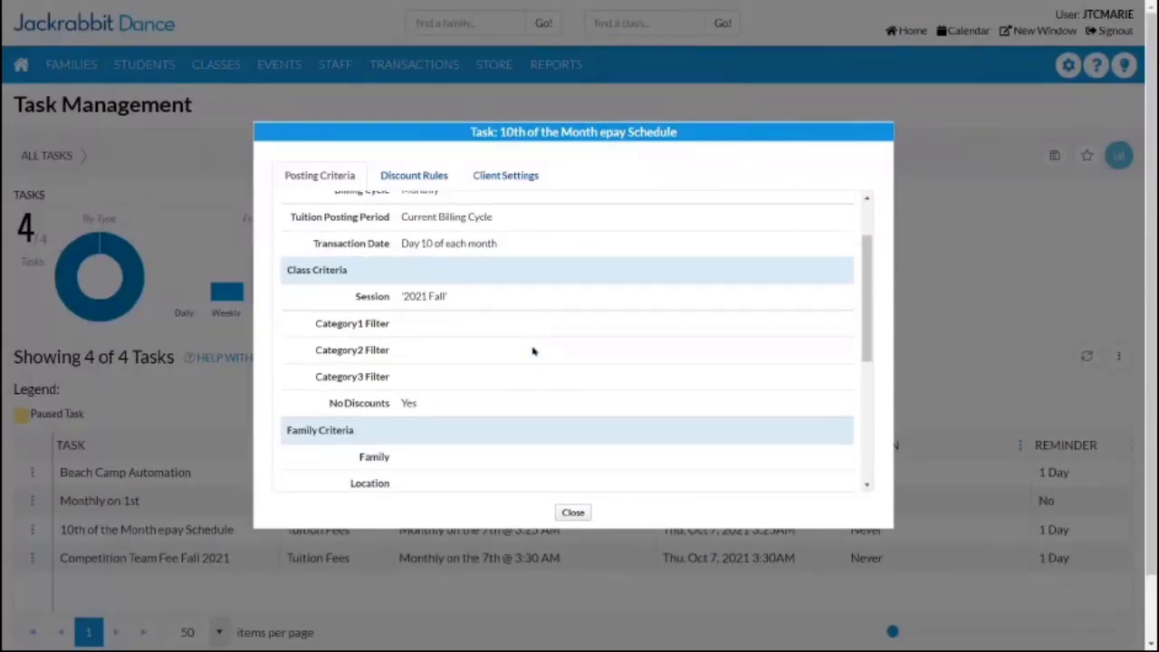
- Review the remaining posting criteria of the 10th of the Month epay Schedule task, close its details and locate the Beach Camp Automation task
scroll(532, 351, "down", 1)
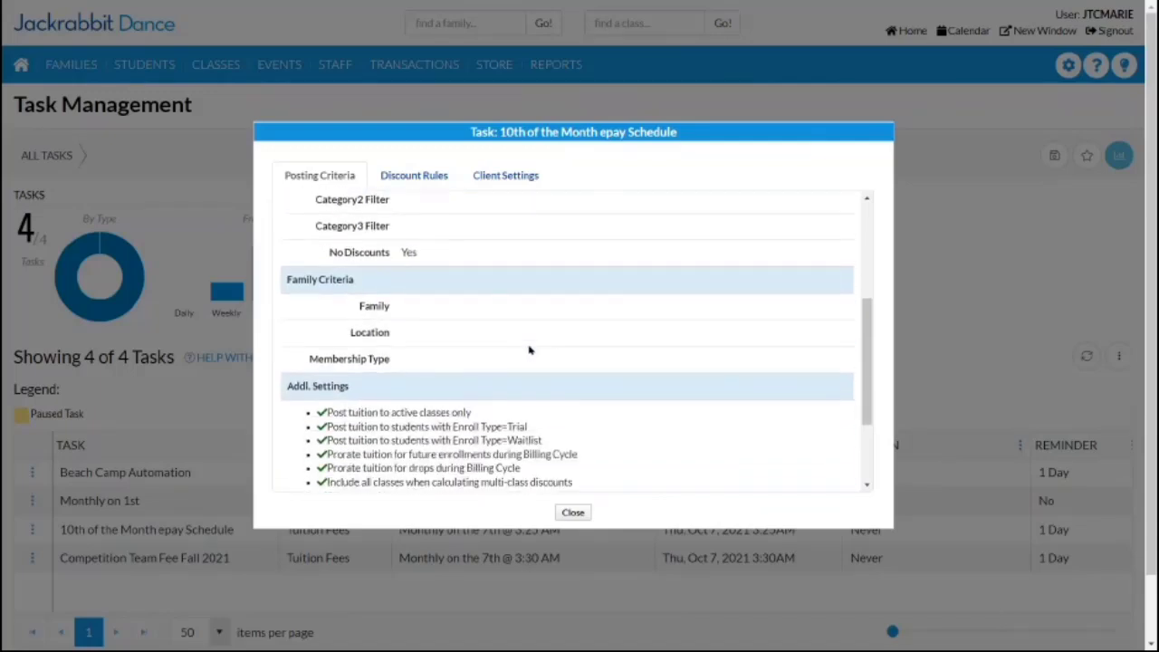
scroll(530, 350, "down", 4)
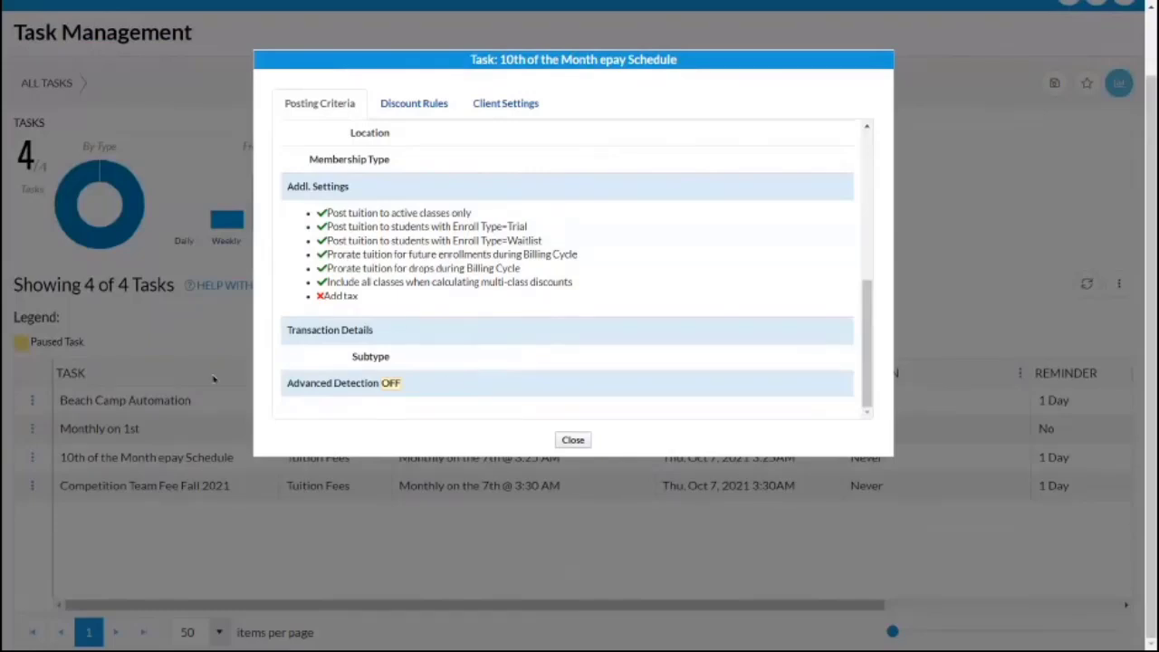
left_click(573, 443)
scroll(366, 571, "up", 2)
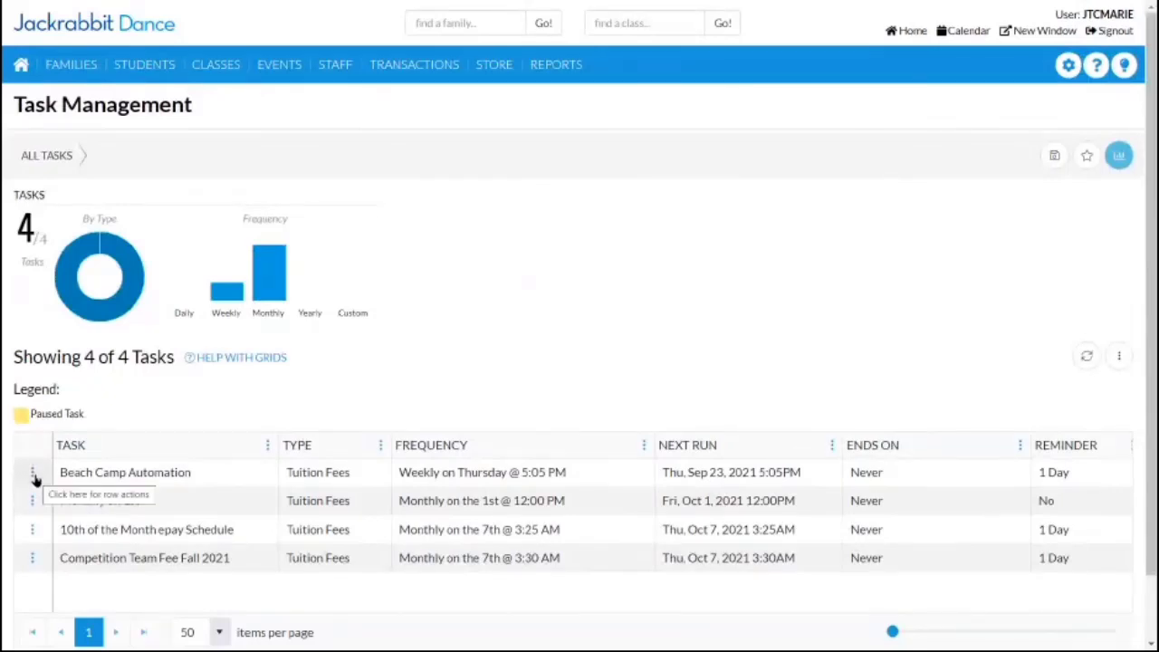
left_click_drag(60, 472, 238, 492)
left_click(664, 311)
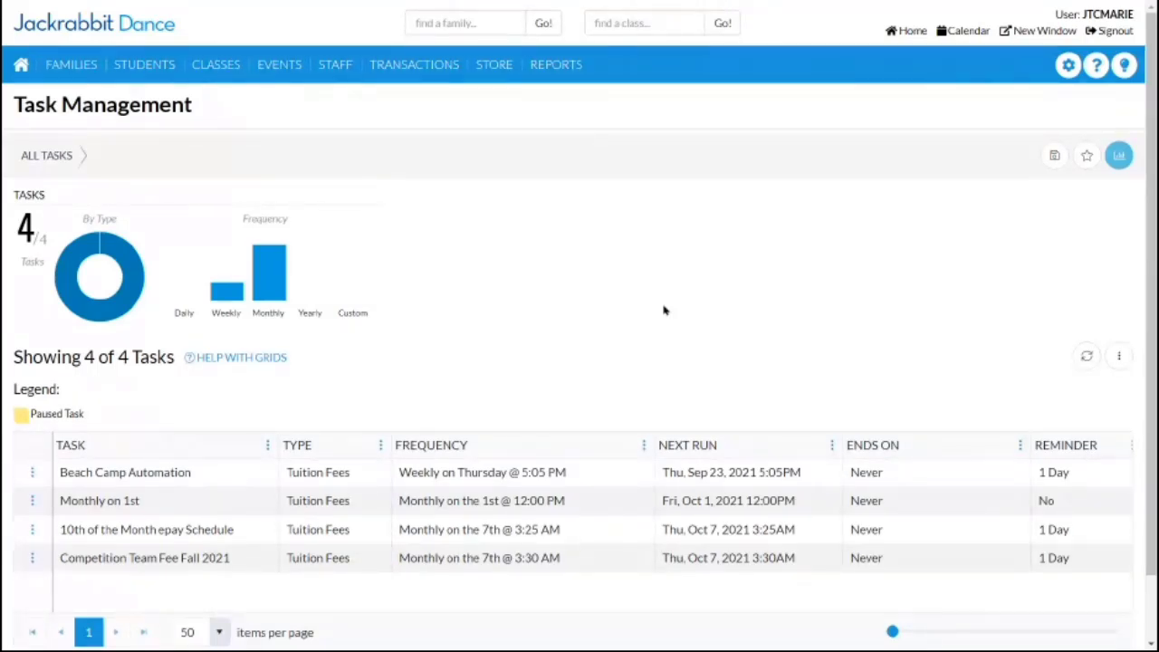
- Open the recent tuition fee transactions and compare the task-run and manual postings by their Operation entries
mouse_move(410, 76)
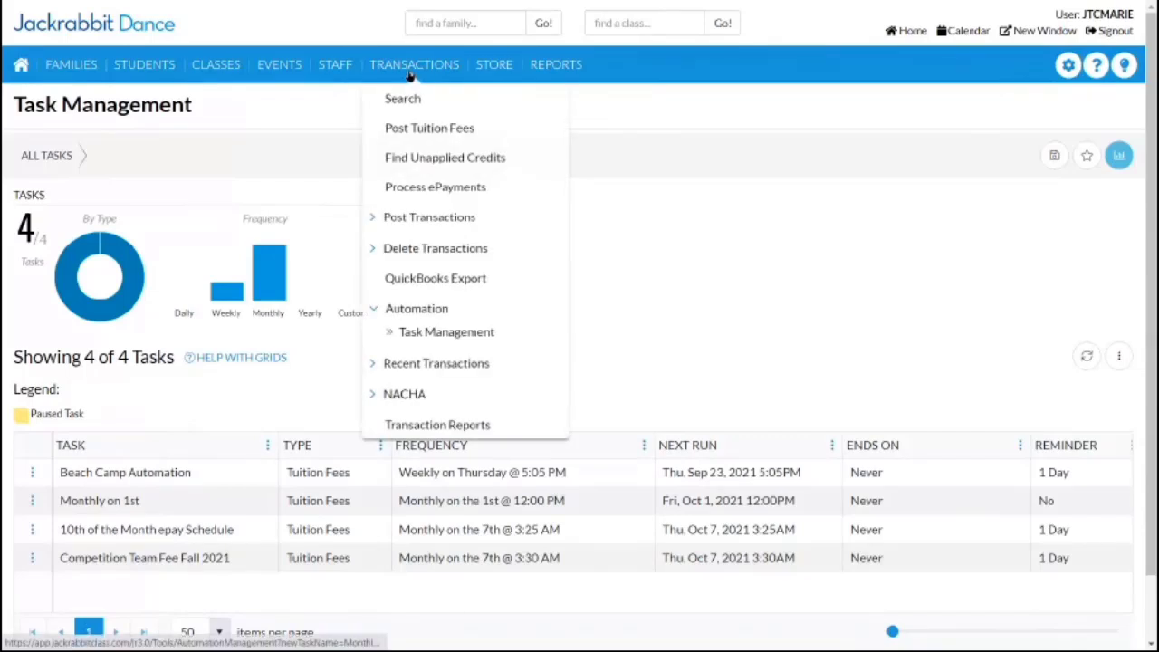
left_click(417, 366)
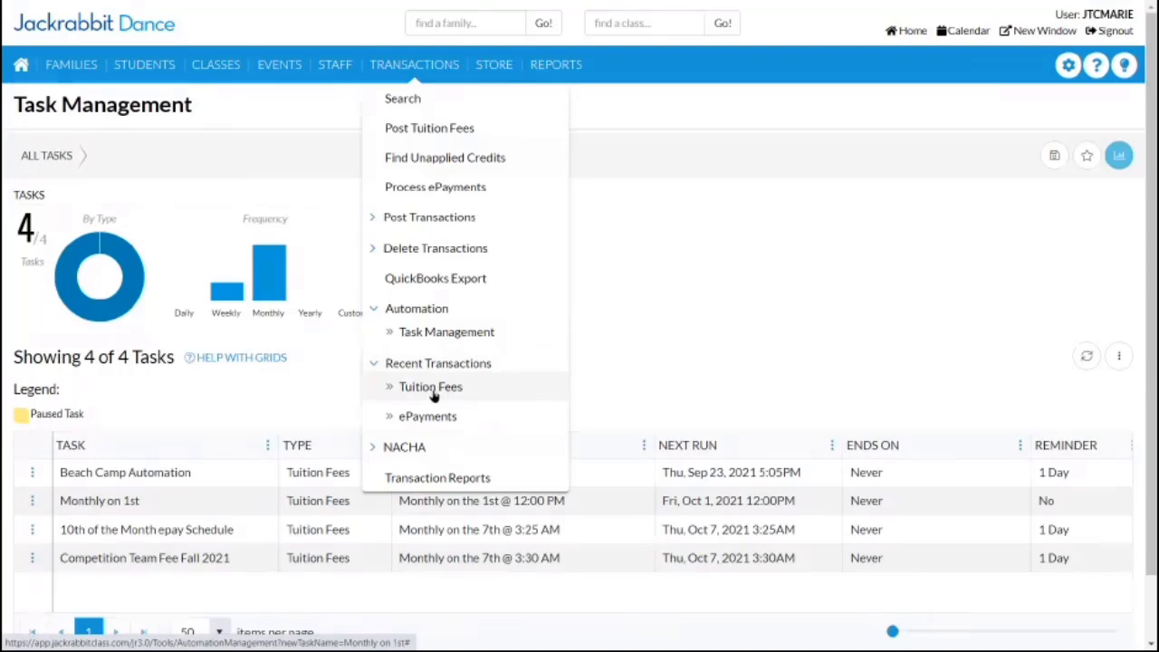
left_click(435, 396)
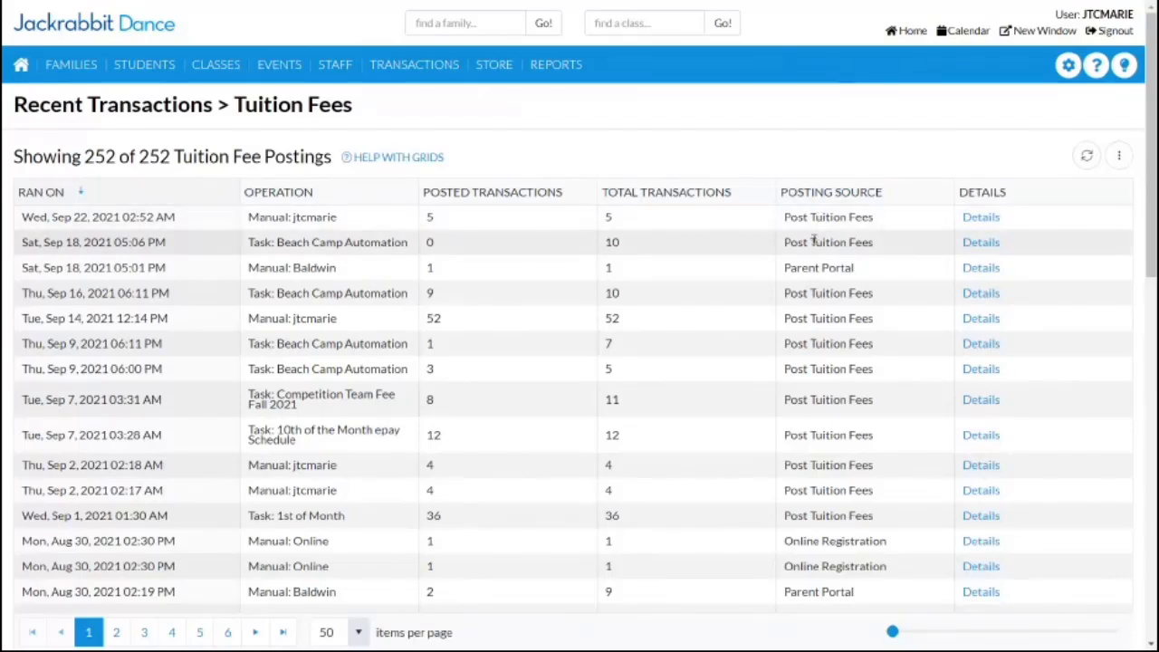
left_click_drag(248, 242, 427, 246)
left_click(354, 222)
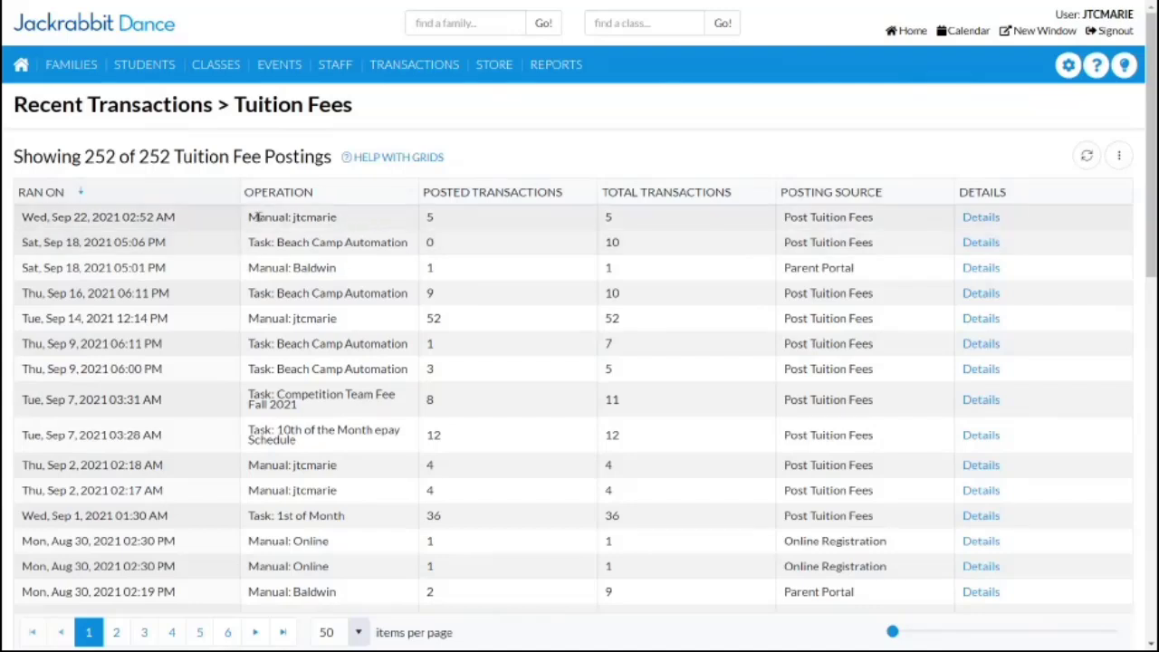
left_click_drag(248, 216, 349, 230)
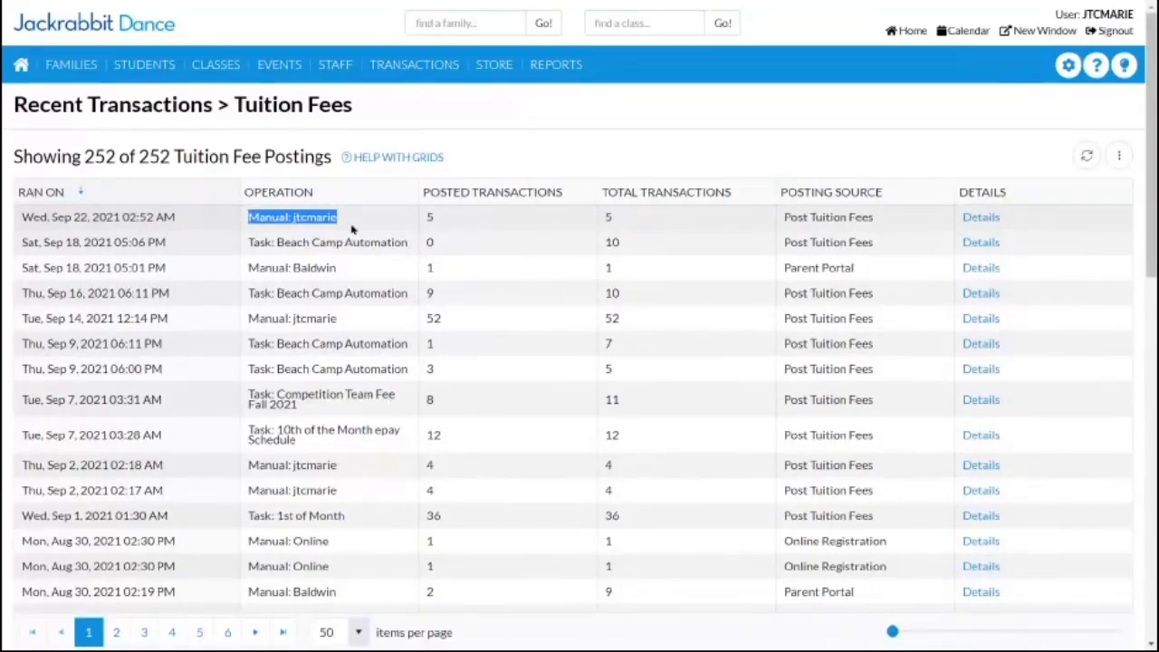
left_click(531, 378)
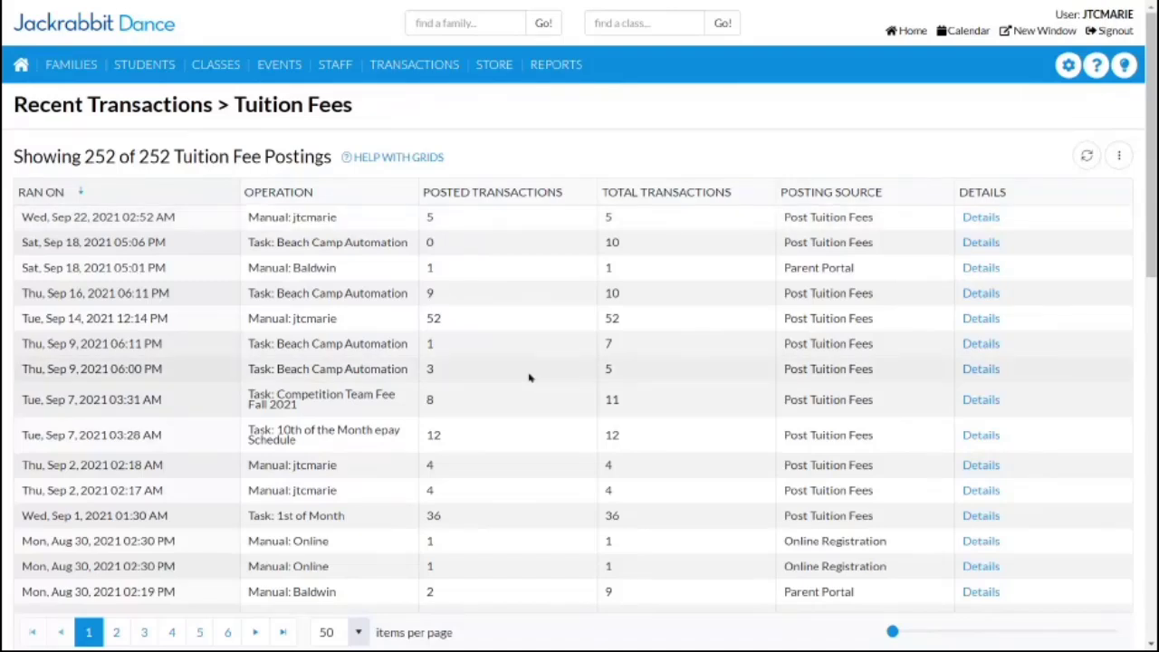
- Open the details of the Beach Camp Automation posting run on Sep 9, 2021 at 06:11 PM and examine its transactions
left_click(976, 371)
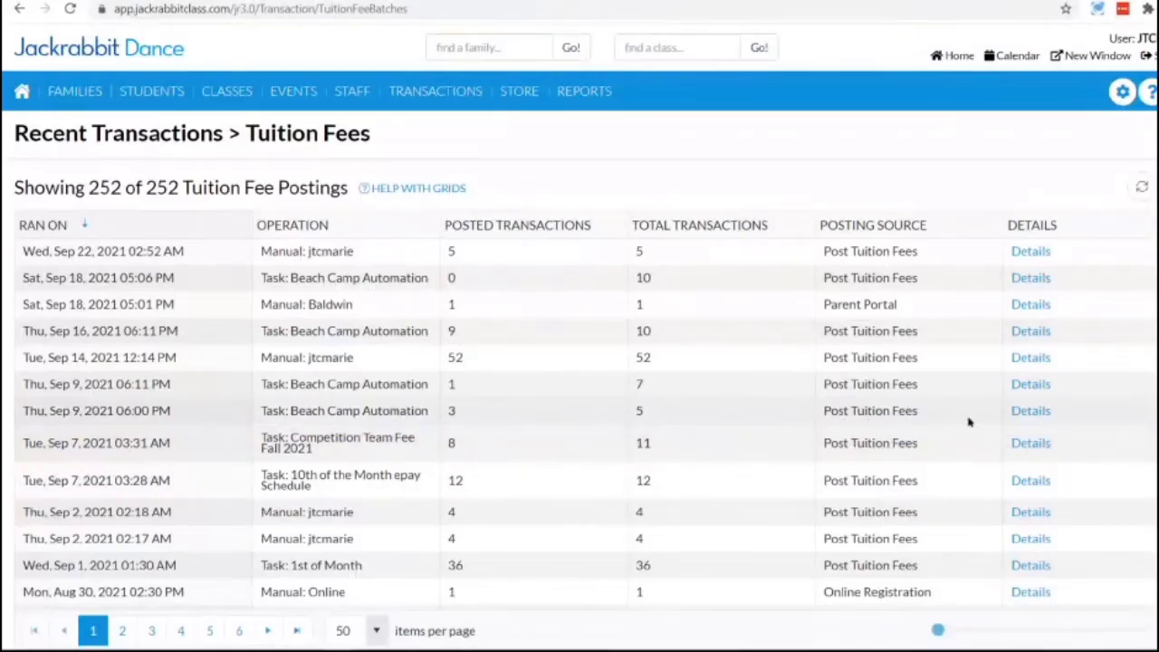
left_click(1026, 391)
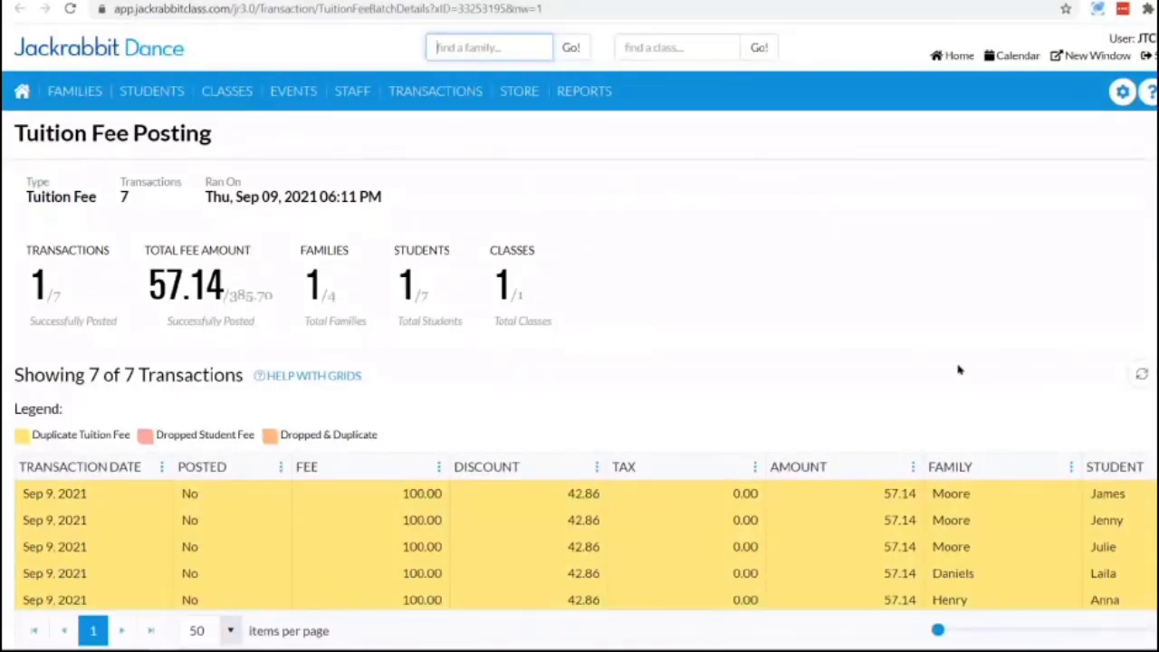
scroll(842, 313, "down", 1)
scroll(841, 314, "down", 1)
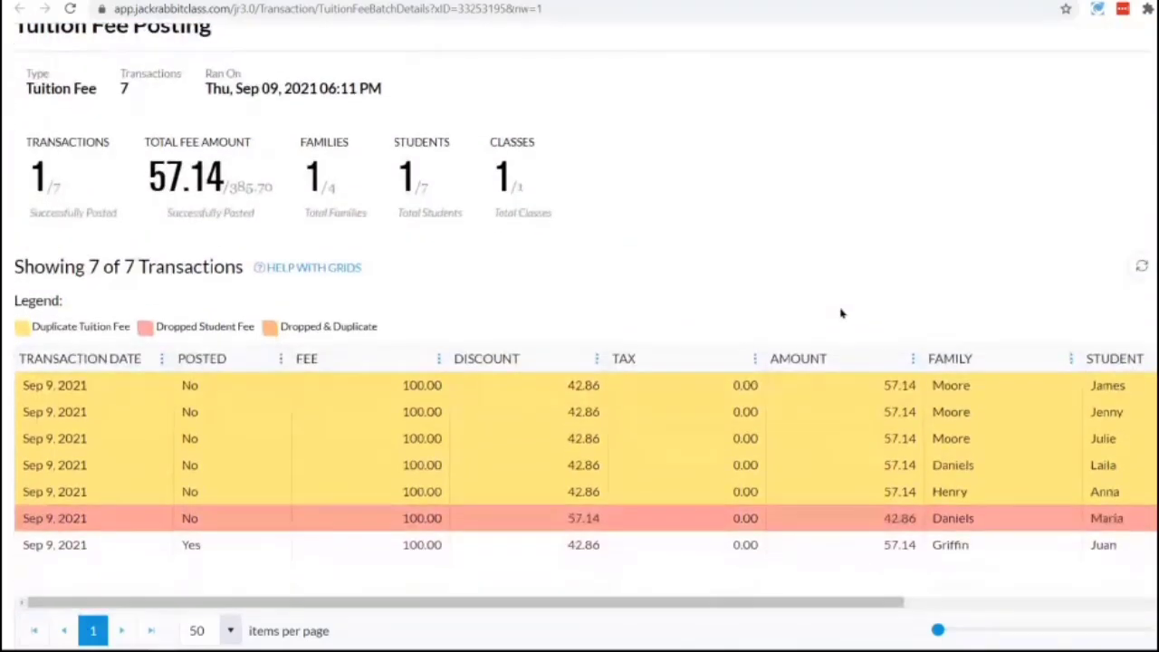